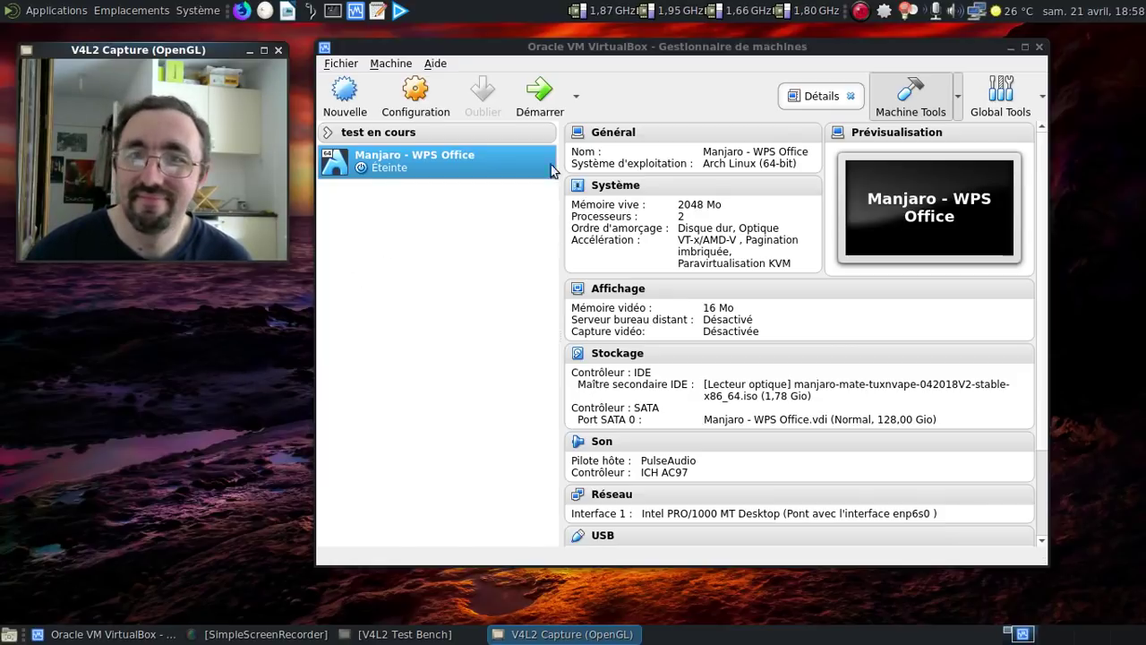
- Start the Manjaro - WPS Office virtual machine, boot Manjaro Linux and log in with the account password
left_click(540, 89)
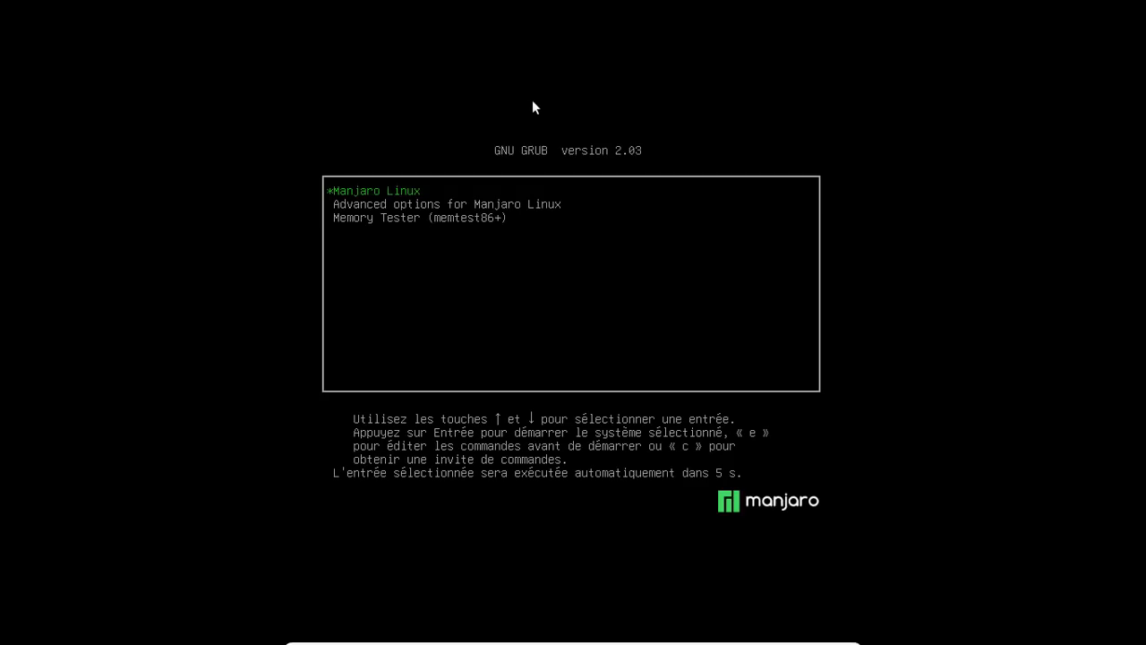
key("Return")
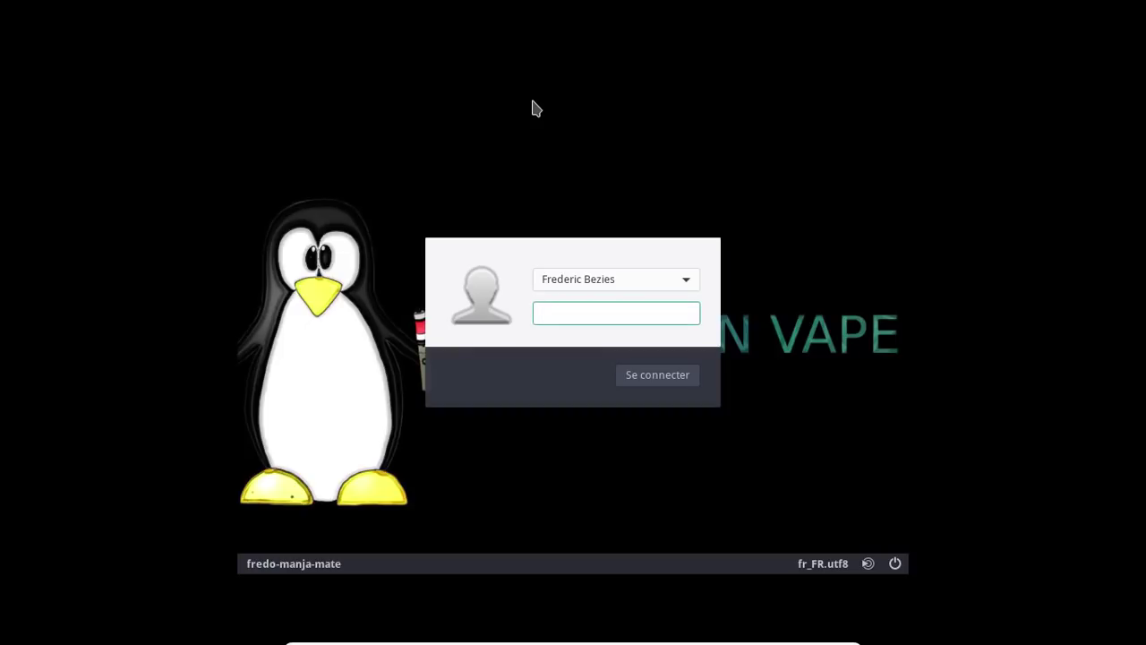
type("********")
key("Return")
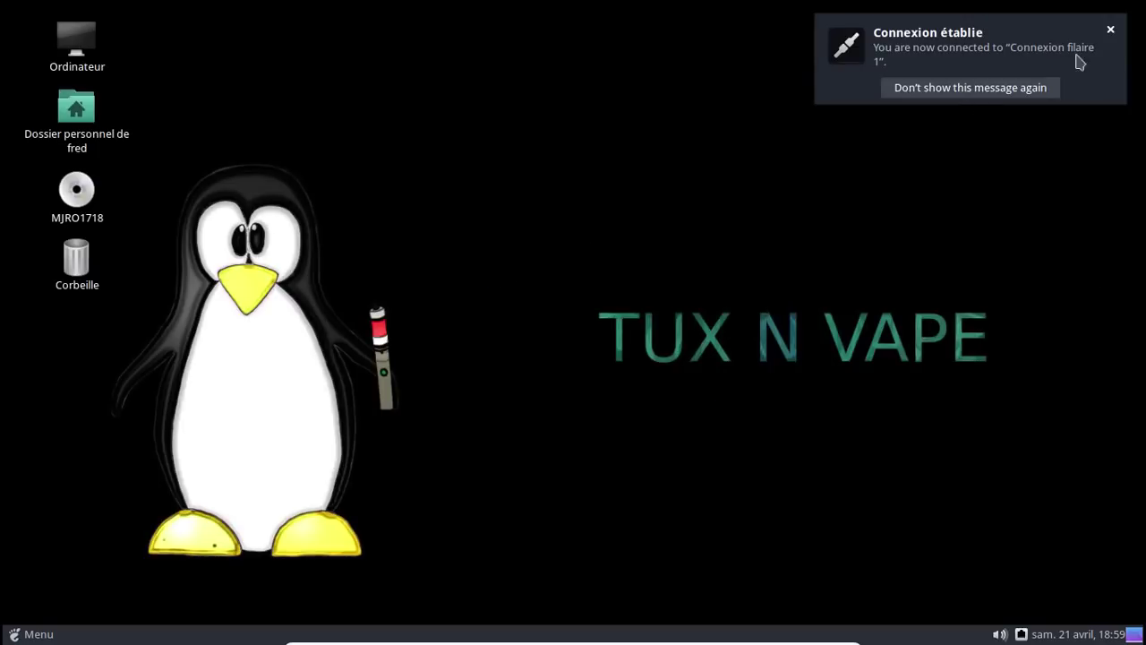
left_click(1110, 30)
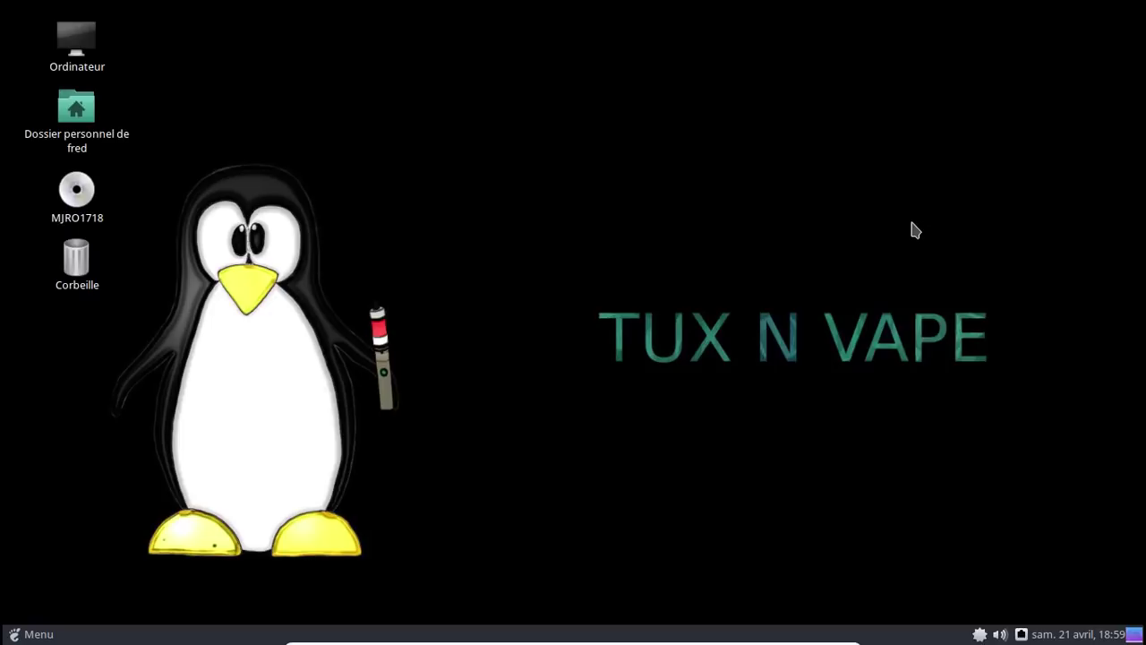
- Launch the package manager (Gestionnaire de paquets) and request its preferences
right_click(978, 635)
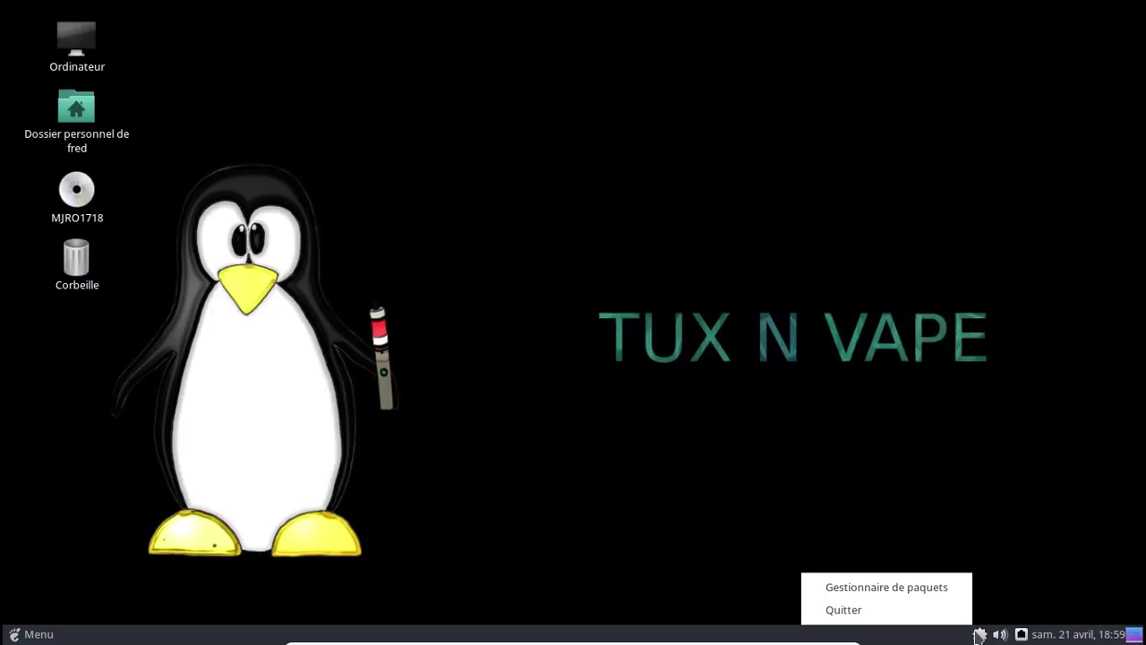
left_click(931, 587)
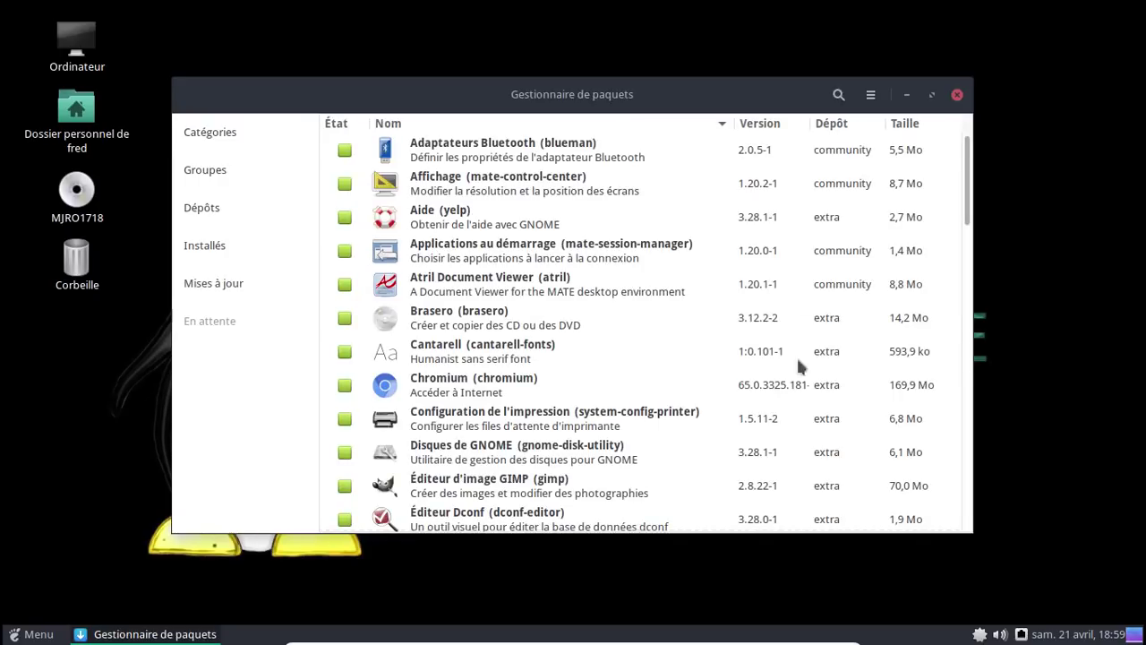
left_click(869, 98)
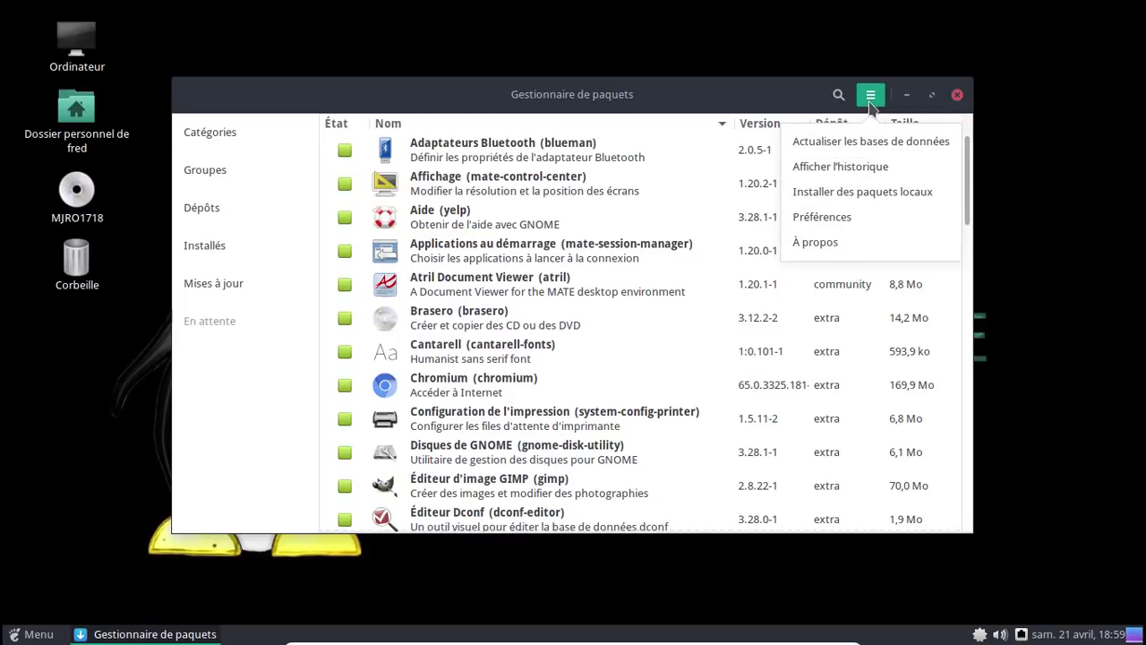
left_click(835, 217)
- Authenticate with the account password to unlock the package manager's preferences
type("•••••••")
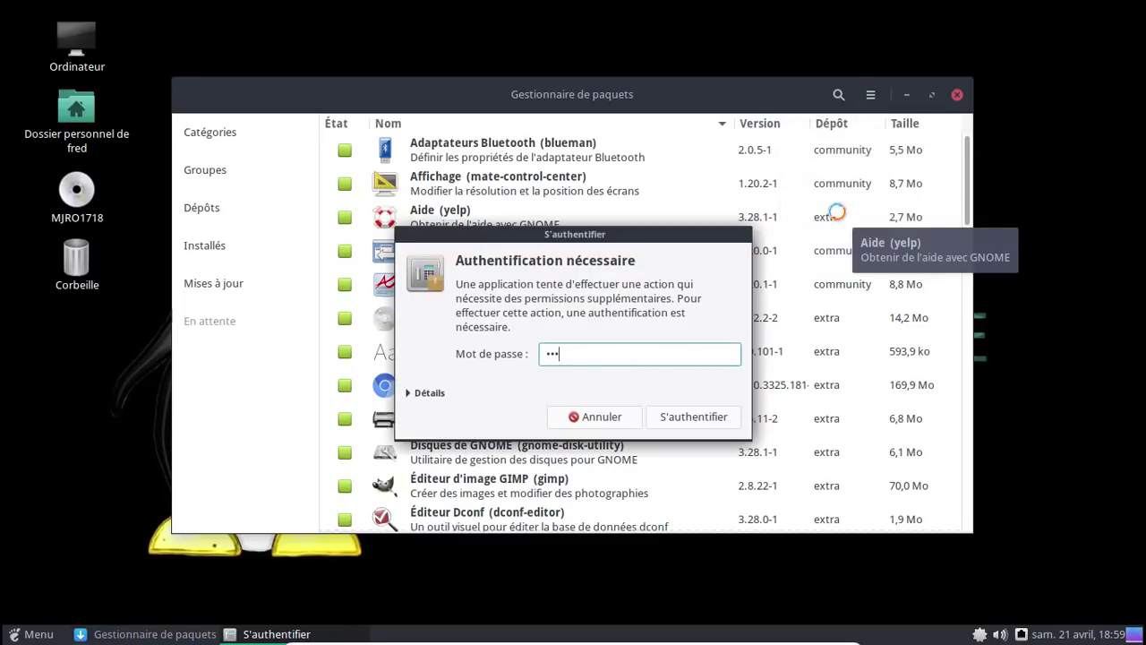
key("Return")
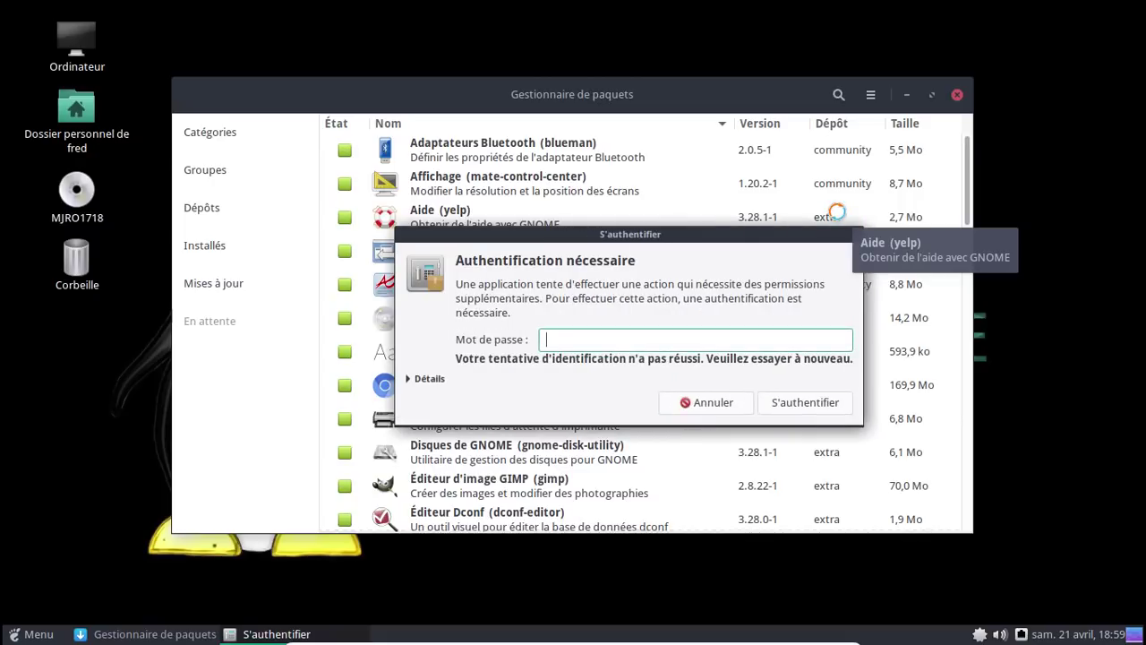
type("••••••")
key("BackSpace")
key("BackSpace")
key("BackSpace")
key("BackSpace")
key("BackSpace")
key("BackSpace")
type("••••••")
key("Return")
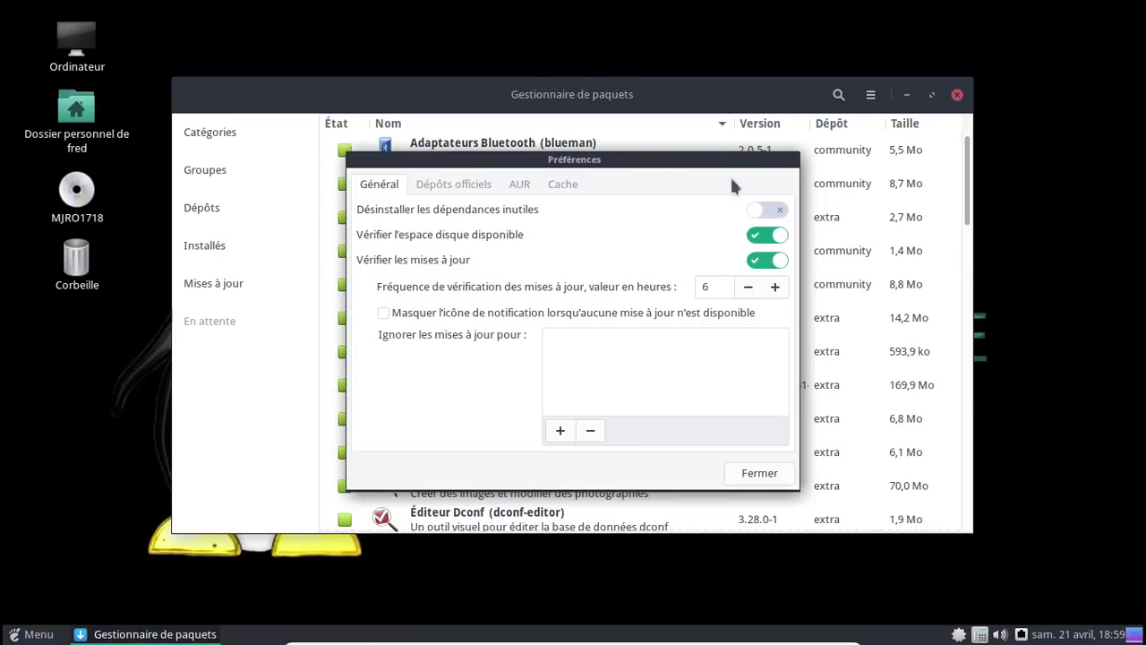
- Enable removal of unneeded dependencies and set the AUR build folder to the user's home folder
left_click(767, 209)
left_click(521, 185)
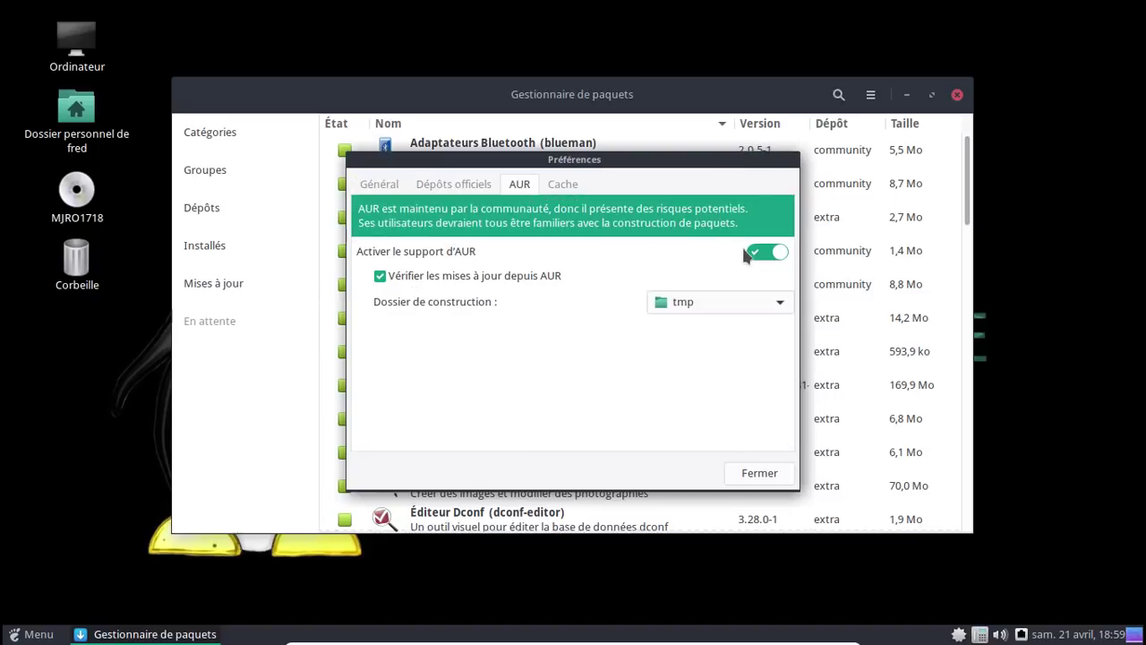
left_click(708, 302)
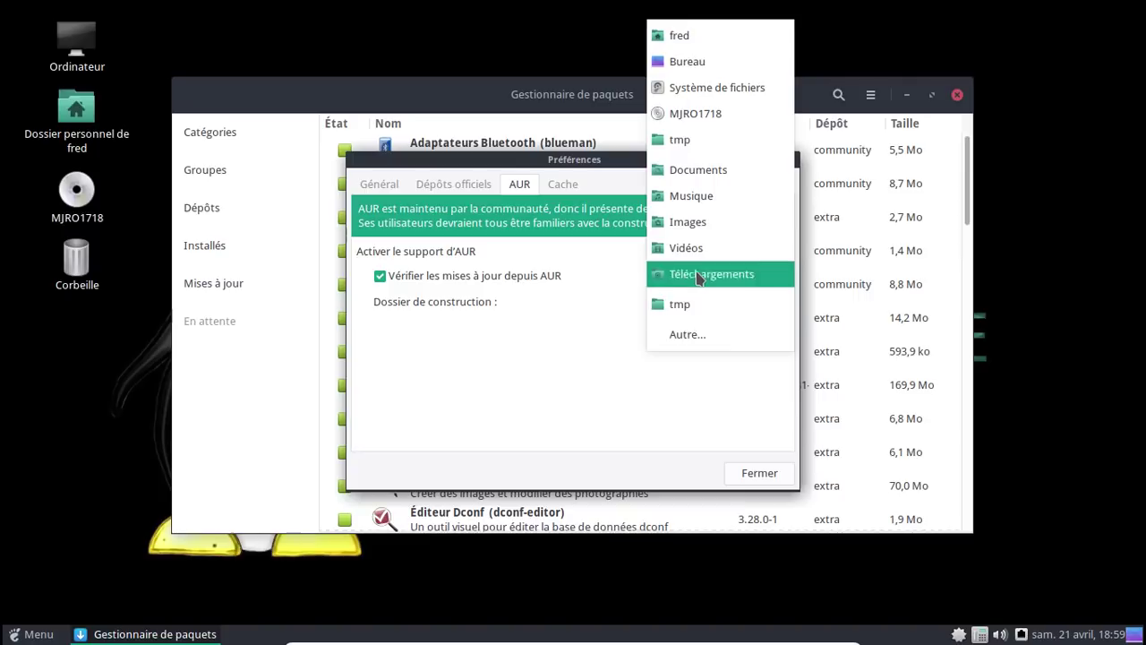
left_click(707, 38)
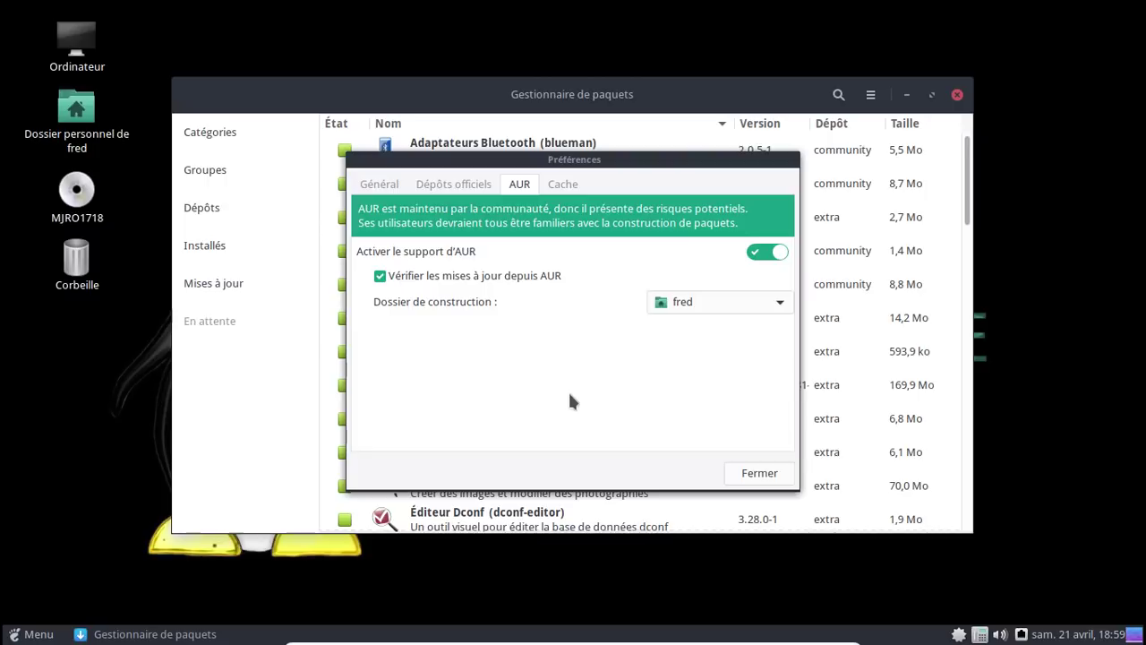
left_click(768, 479)
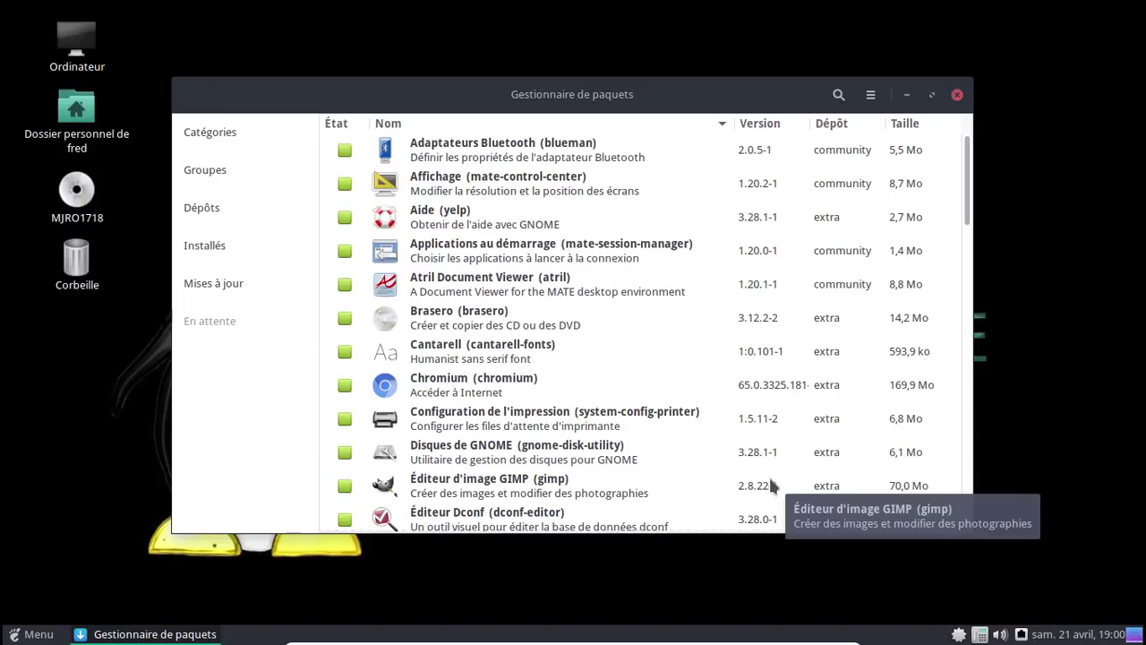
- Search the packages for "wps" and mark wps-office from AUR for installation
key("ctrl+f")
type("wps")
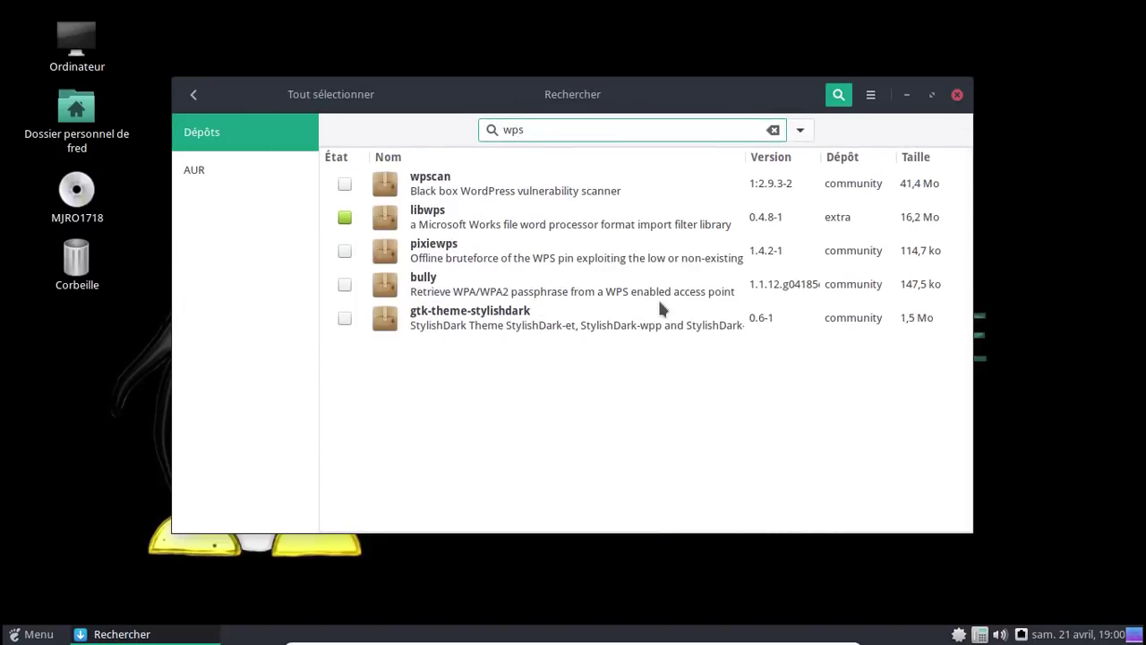
left_click(260, 174)
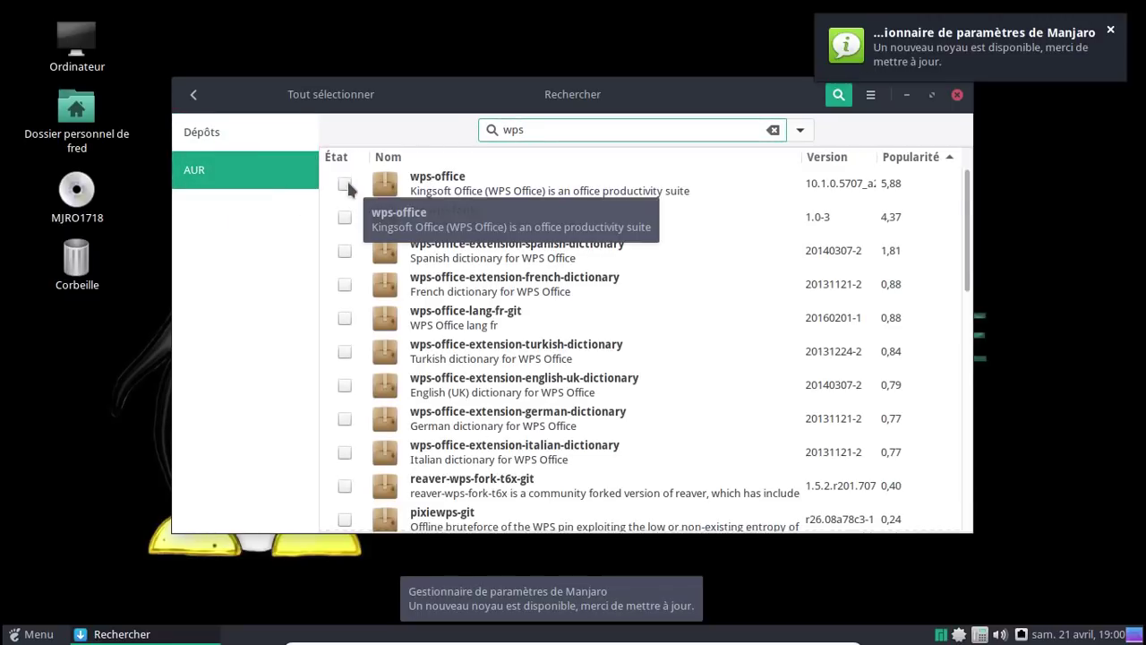
left_click(345, 184)
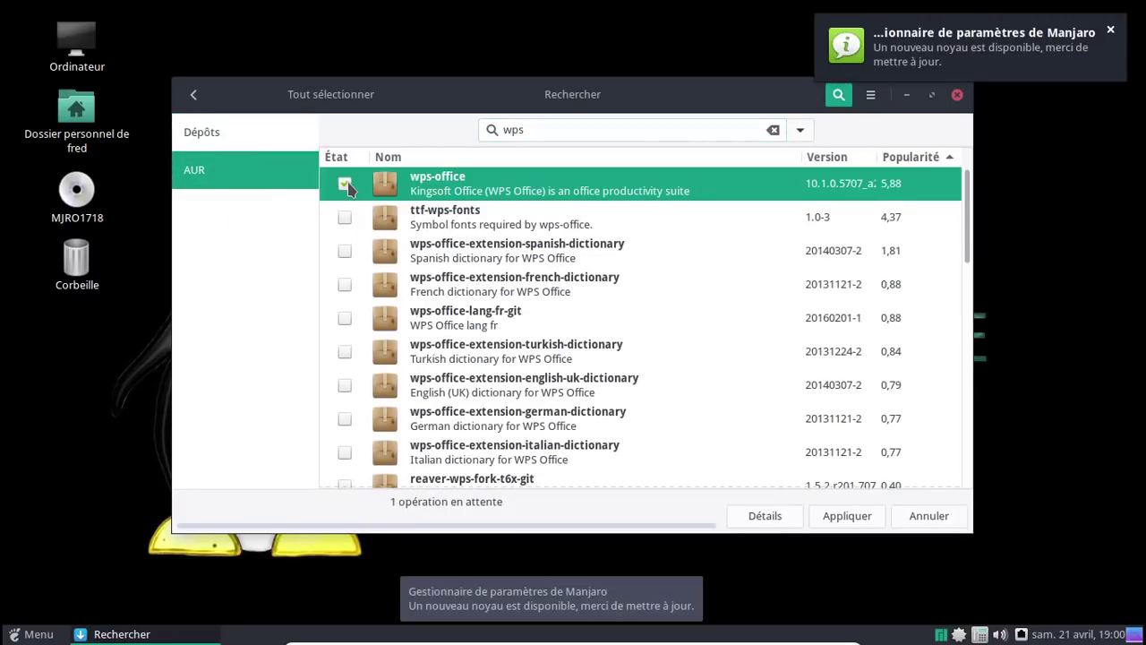
left_click(1110, 34)
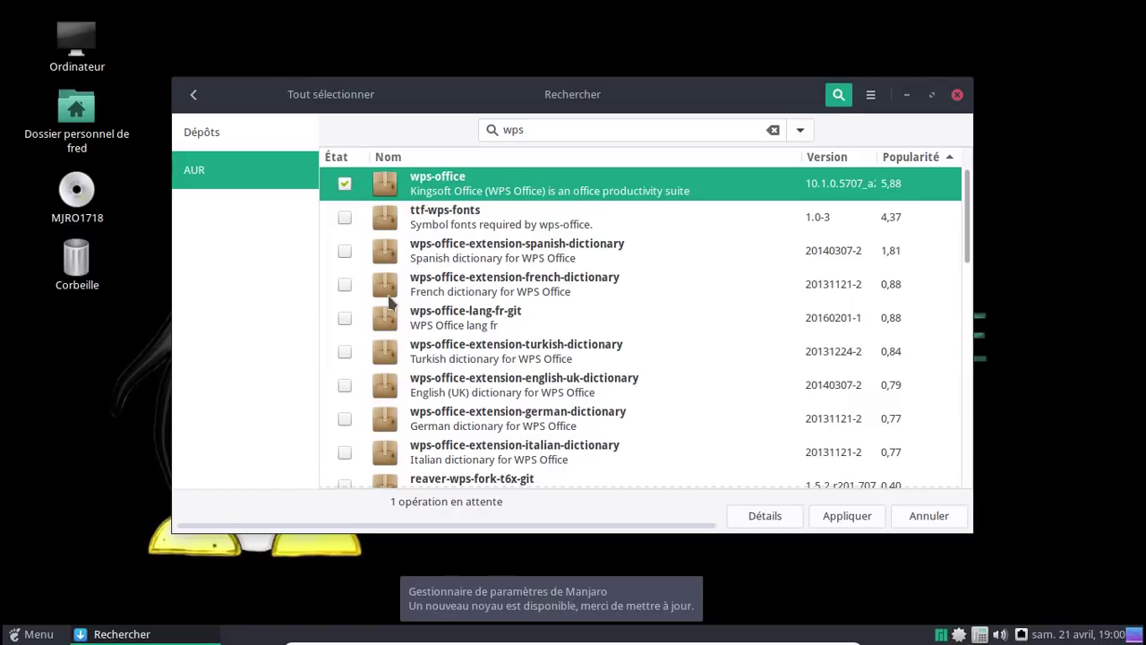
- Mark the AUR packages wps-office-extension-french-dictionary and ttf-wps-fonts for installation as well
left_click(346, 284)
scroll(676, 303, "down", 3)
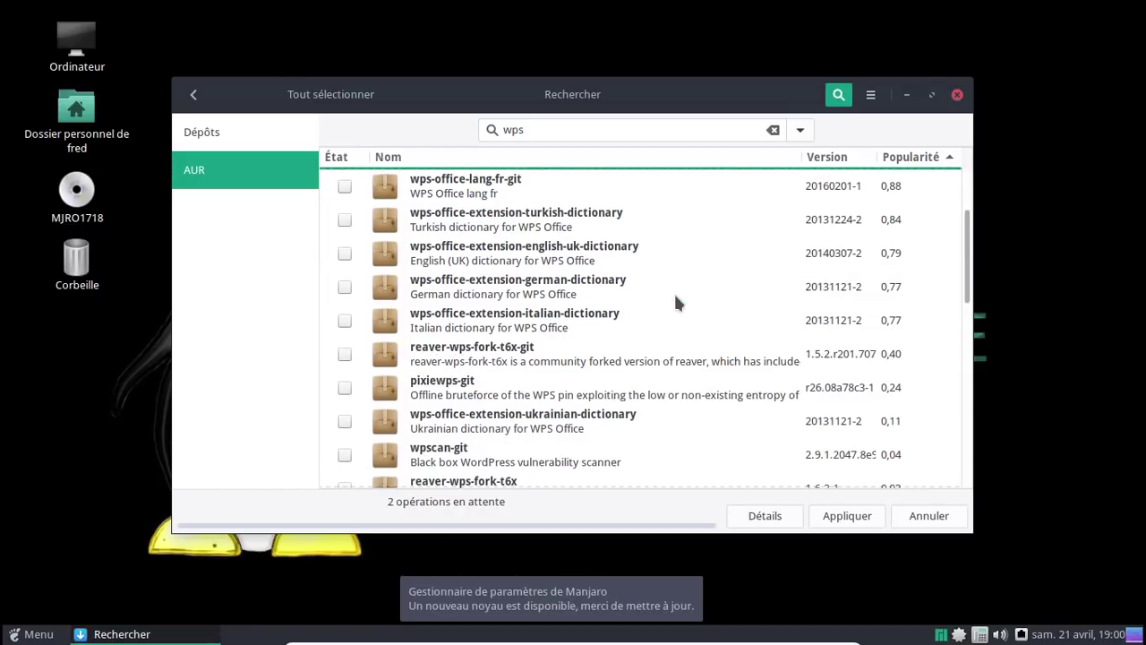
scroll(676, 303, "down", 3)
scroll(676, 303, "down", 1)
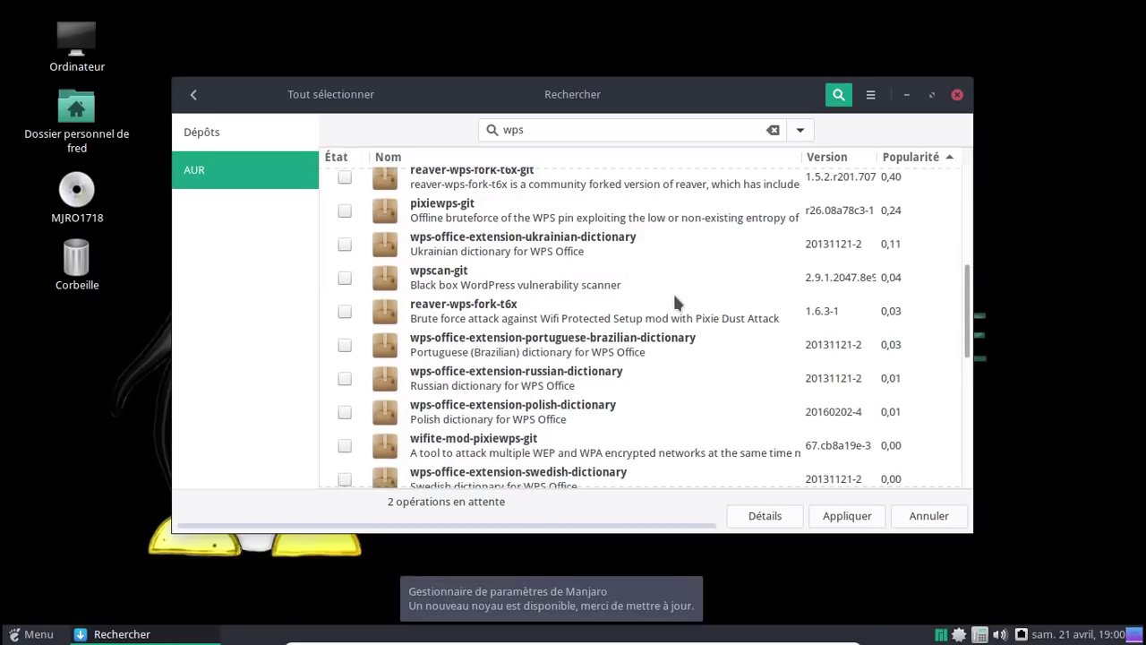
scroll(676, 302, "down", 2)
scroll(673, 303, "down", 2)
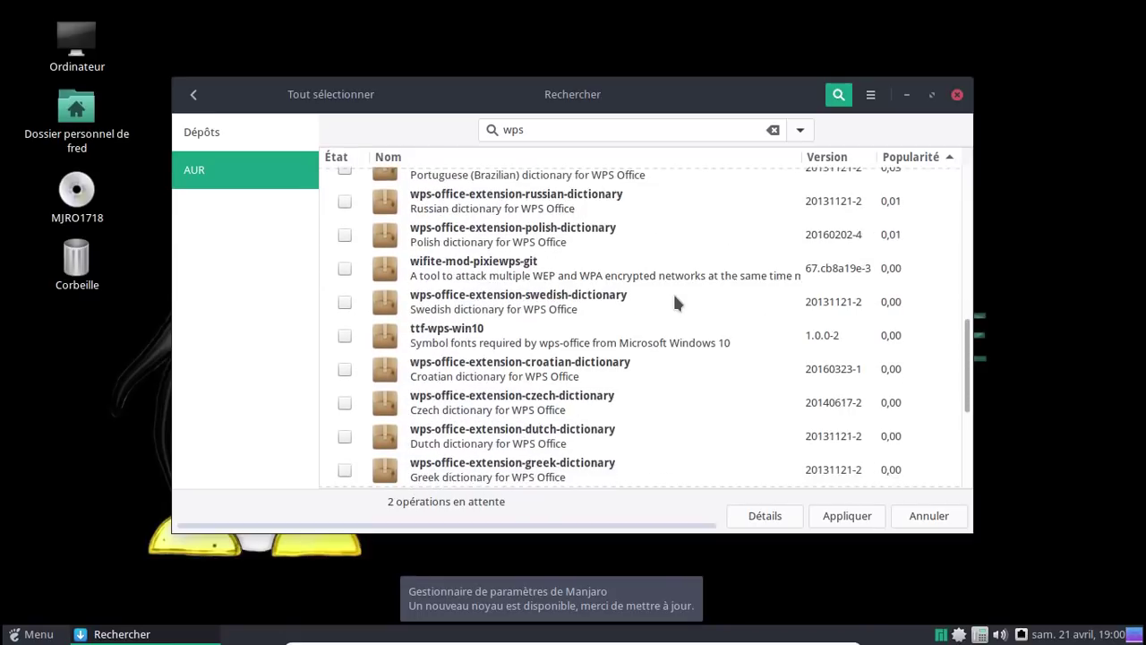
scroll(664, 302, "down", 5)
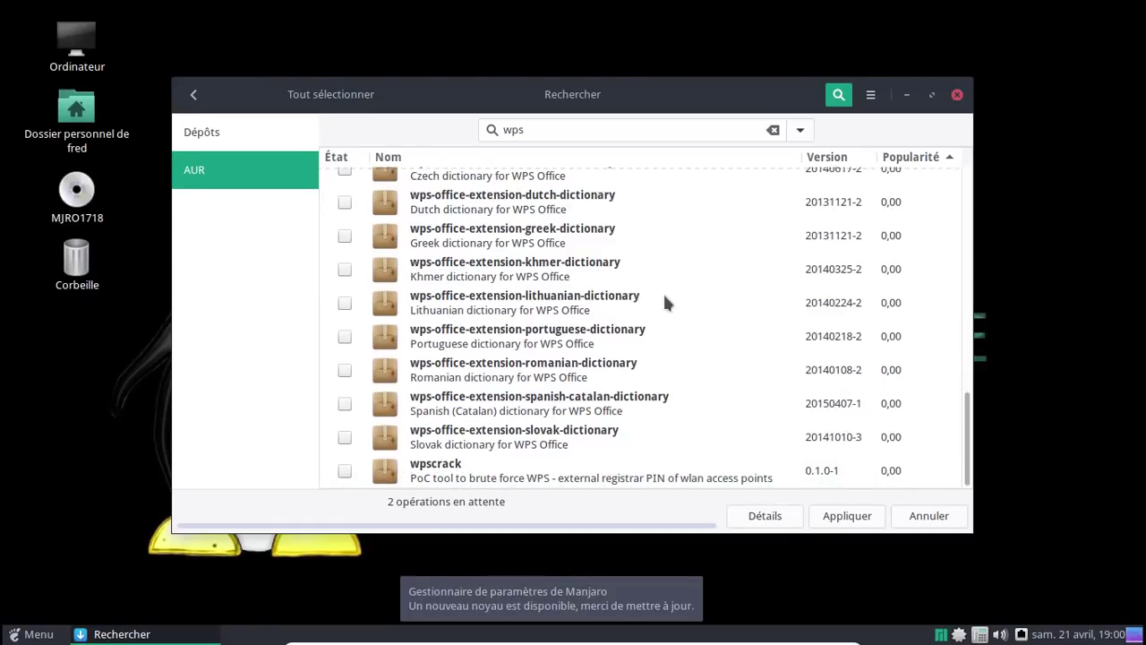
scroll(664, 303, "up", 5)
scroll(664, 302, "up", 5)
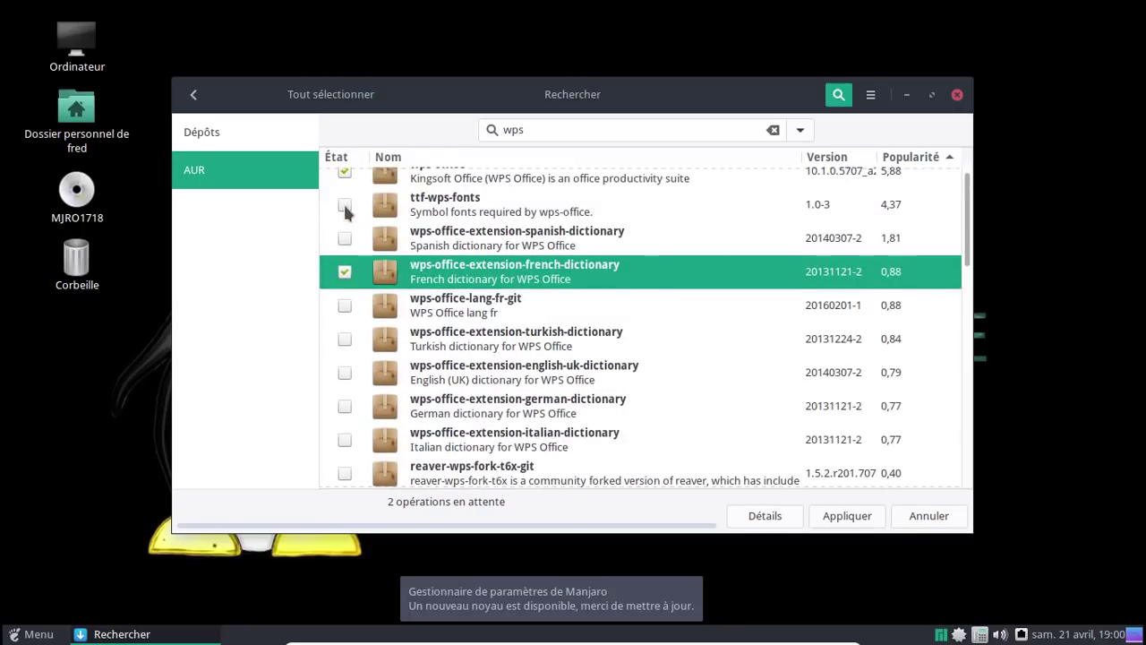
left_click(345, 205)
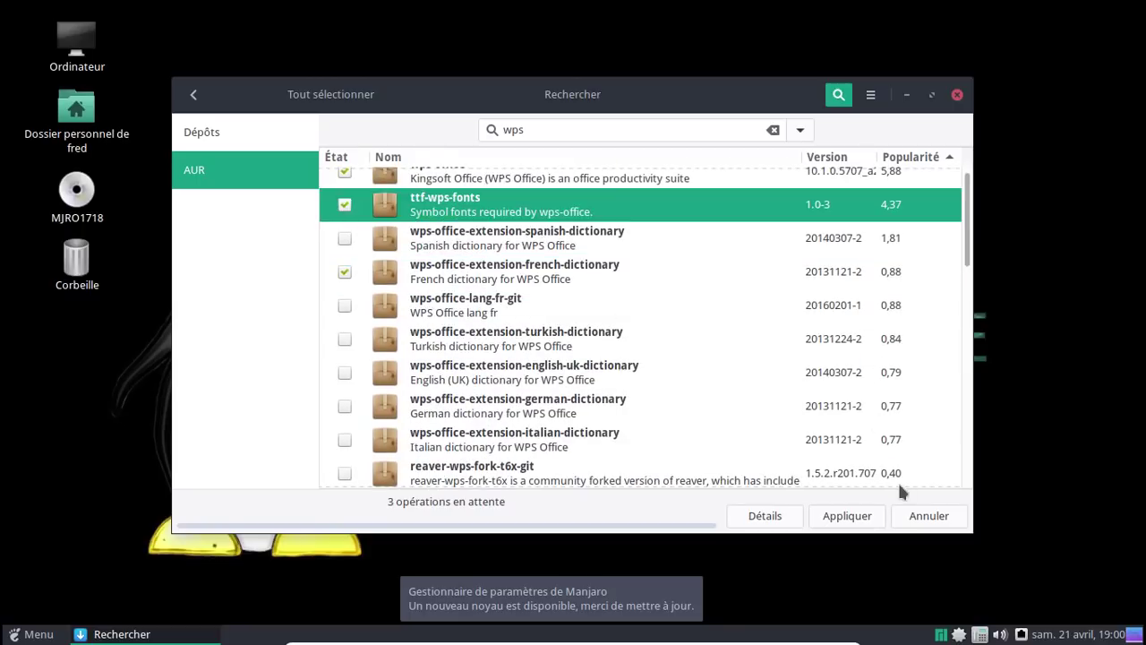
- Apply the pending operations, approve the transaction summary and show the detailed build output
left_click(860, 518)
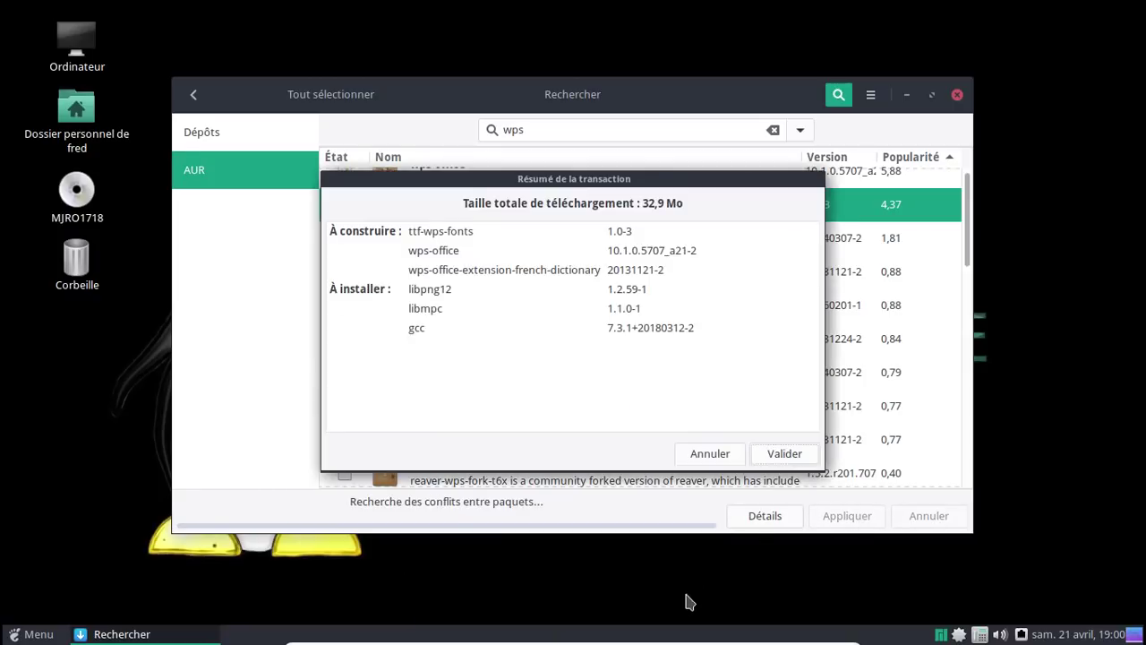
left_click(782, 454)
left_click(763, 515)
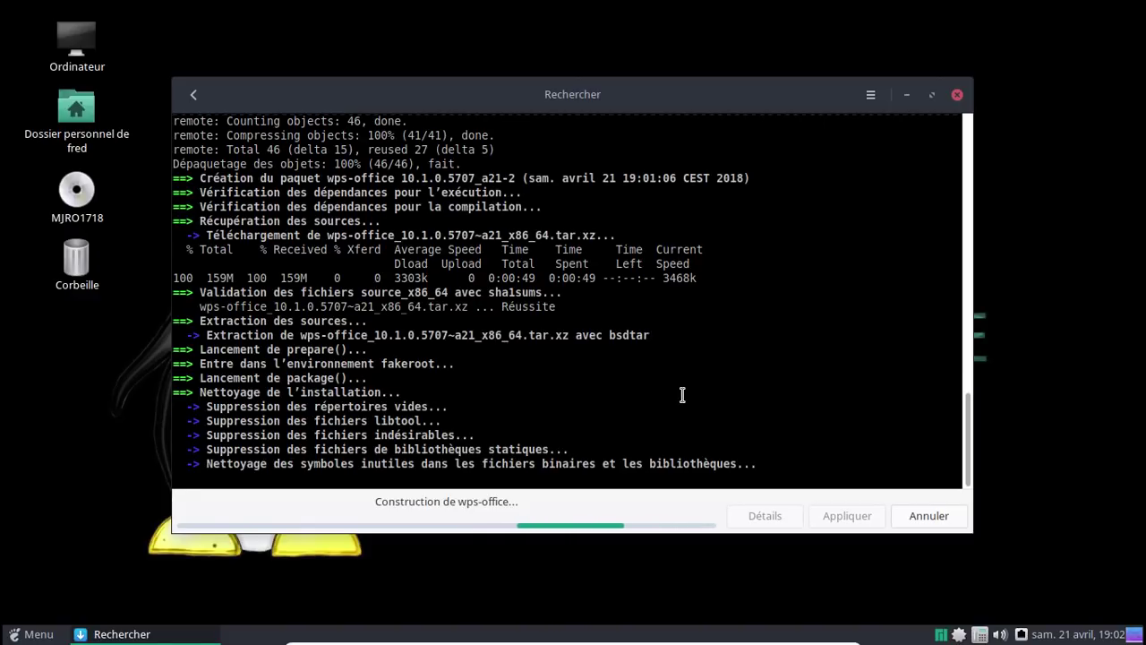
- Move the built package ttf-wps-fonts-1.0-3-any.pkg.tar.xz from the home folder's ttf-wps-fonts folder to Téléchargements and return to the home folder
left_click(79, 111)
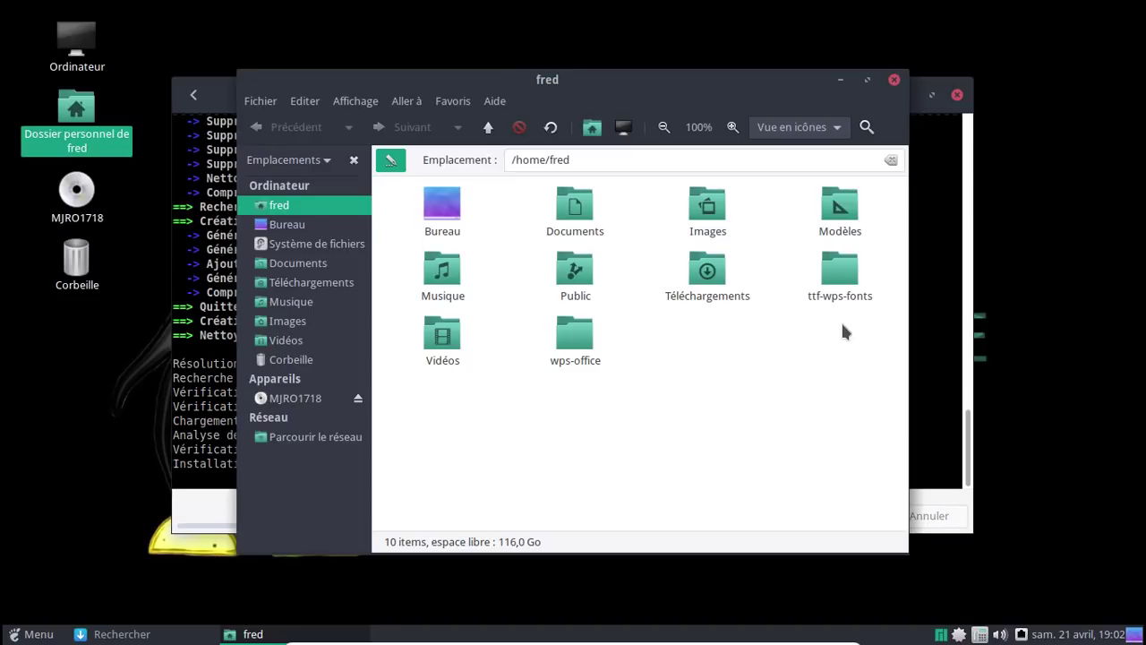
left_click(225, 96)
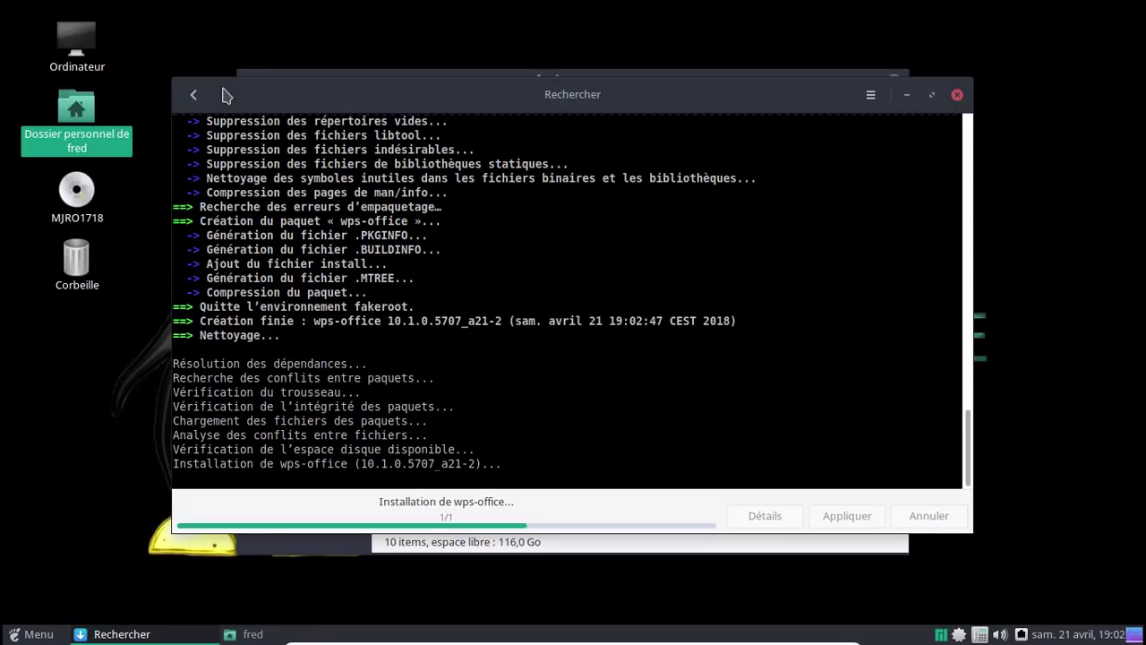
left_click(251, 634)
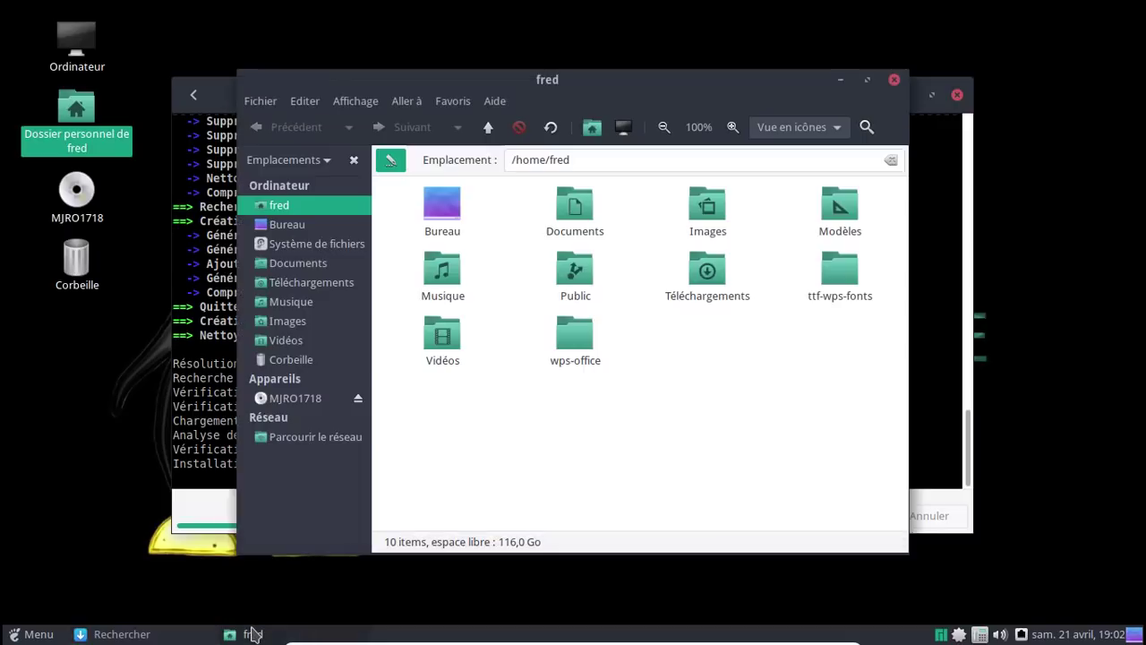
double_click(837, 270)
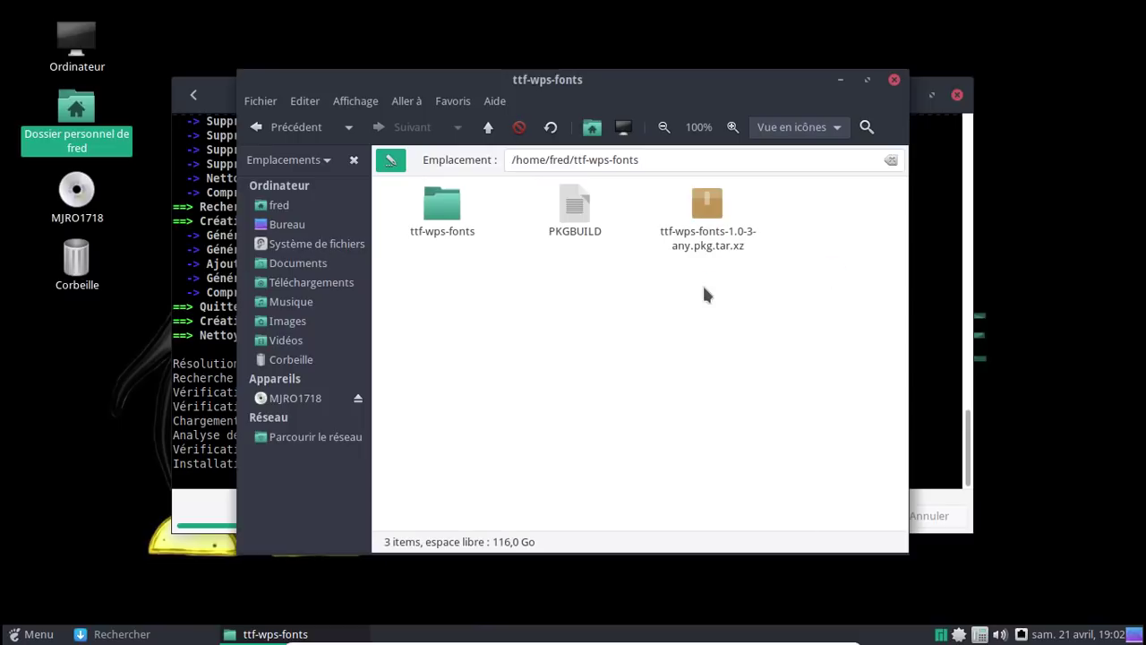
left_click_drag(709, 223, 335, 287)
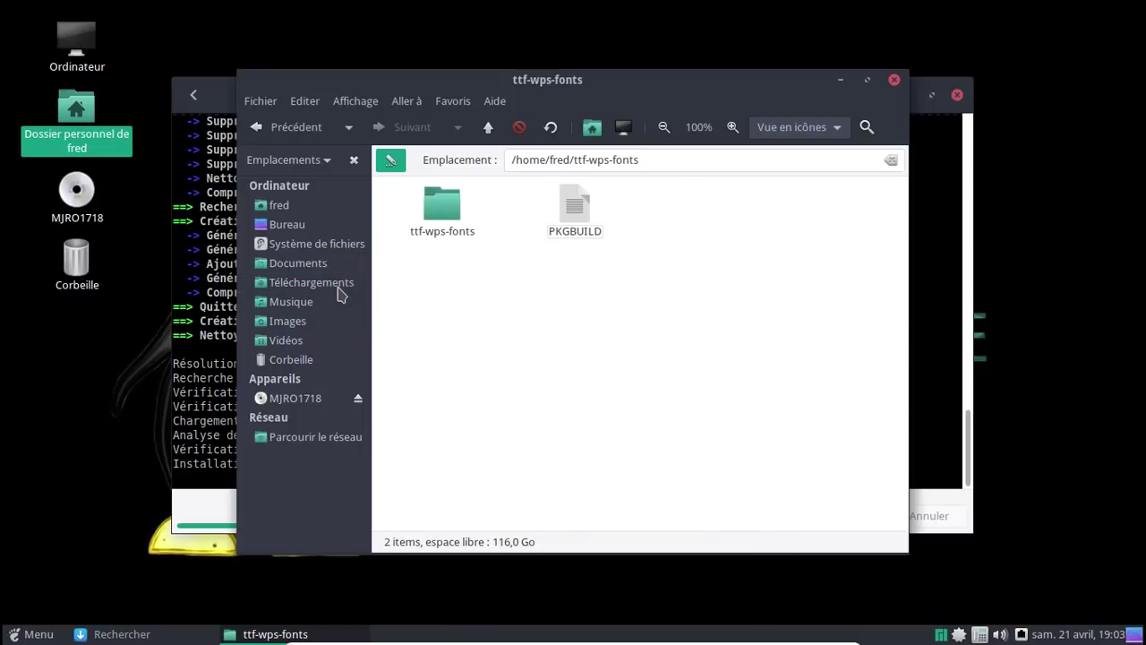
left_click(302, 127)
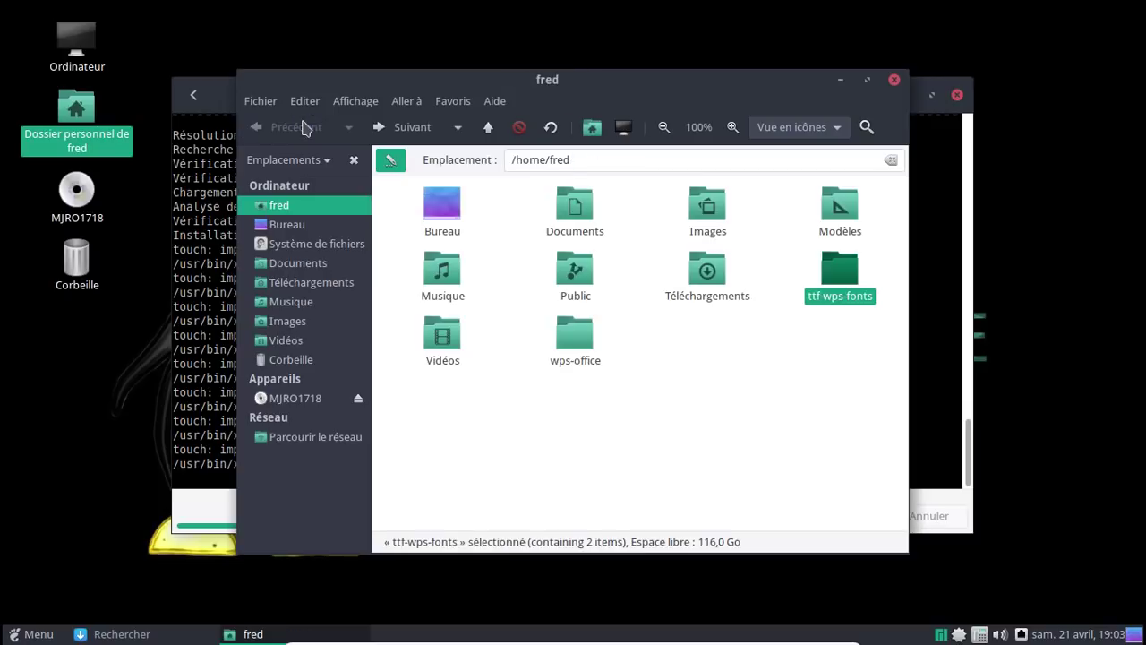
- Return to the package manager, dismiss the transaction notification and close the package manager once the installation ends
left_click(201, 302)
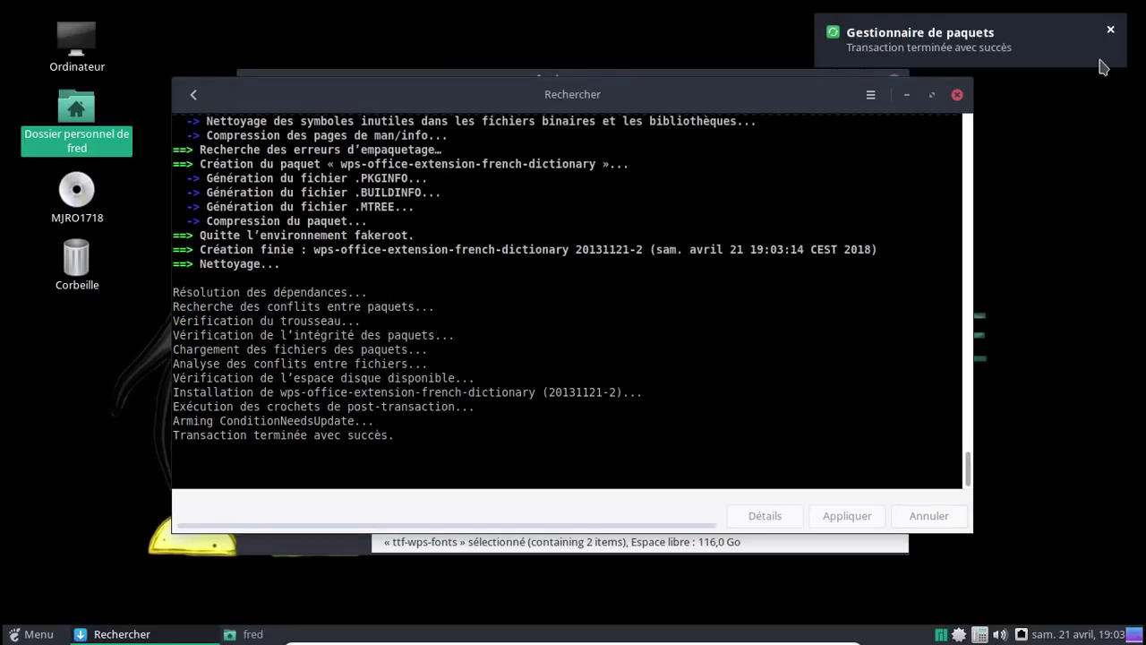
left_click(1110, 31)
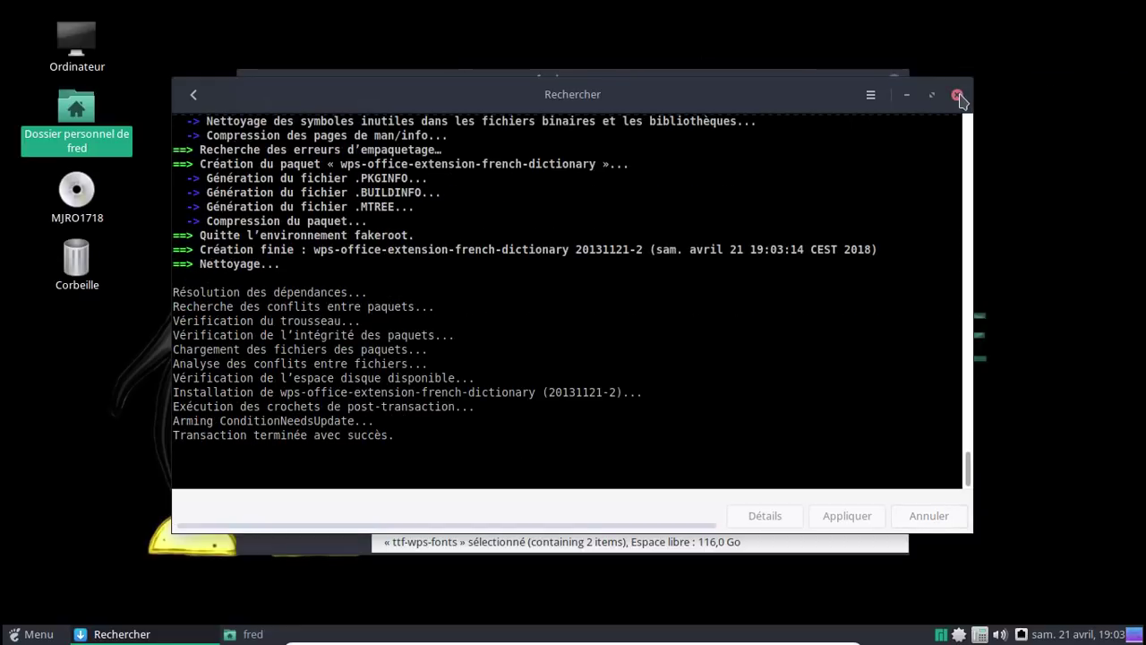
left_click(957, 95)
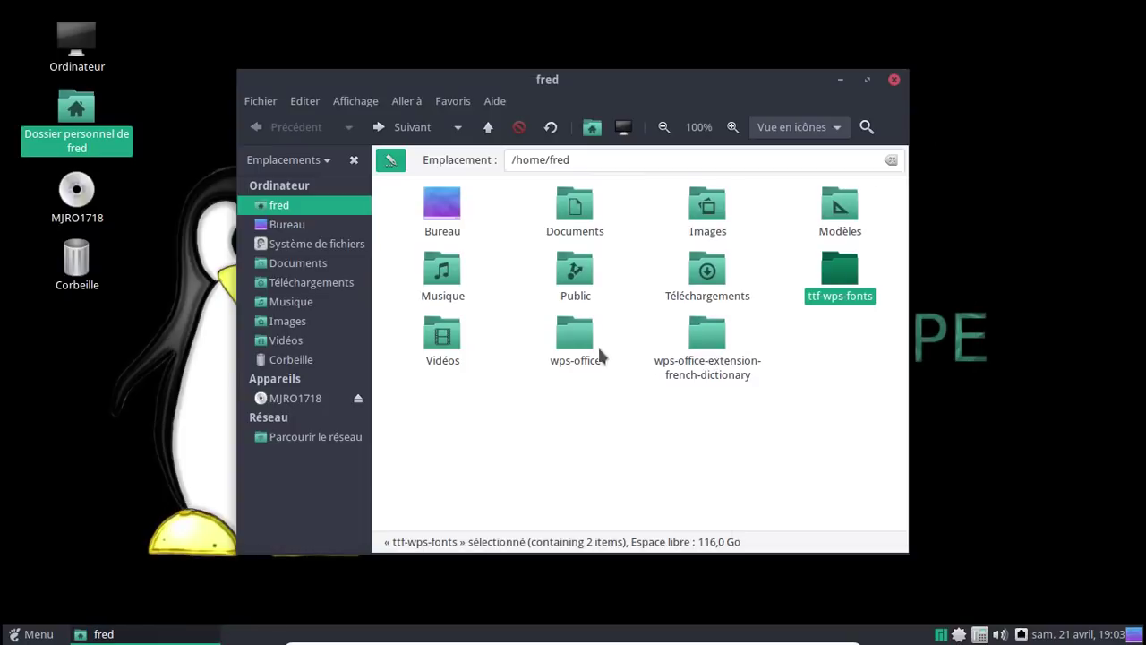
- Move wps-office_10.1.0.5707~a21_x86_64.tar.xz and wps-office-extension-french-dictionary-20131121-2-any.pkg.tar.xz from their folders in the home folder to Téléchargements
double_click(592, 340)
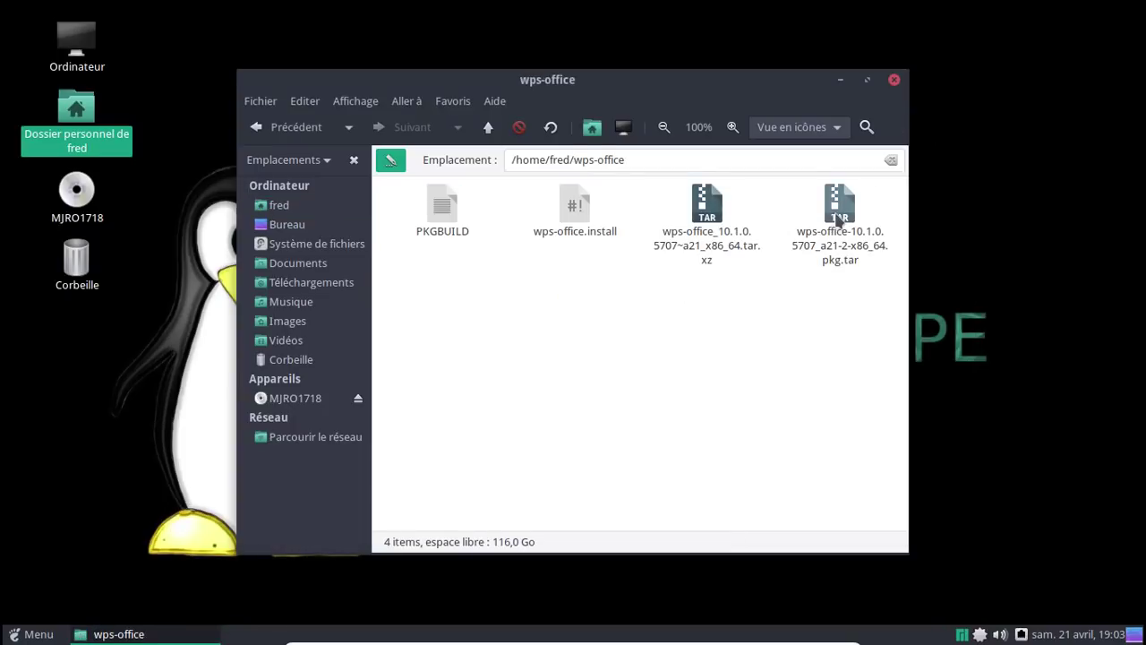
left_click_drag(721, 220, 307, 288)
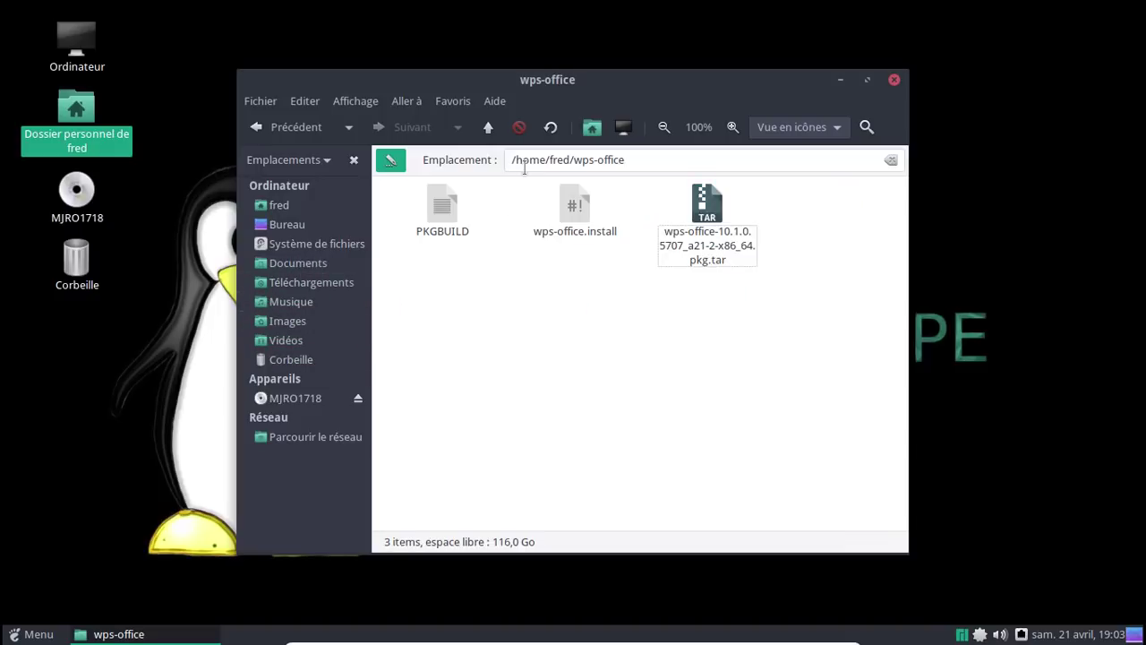
left_click(291, 130)
double_click(720, 340)
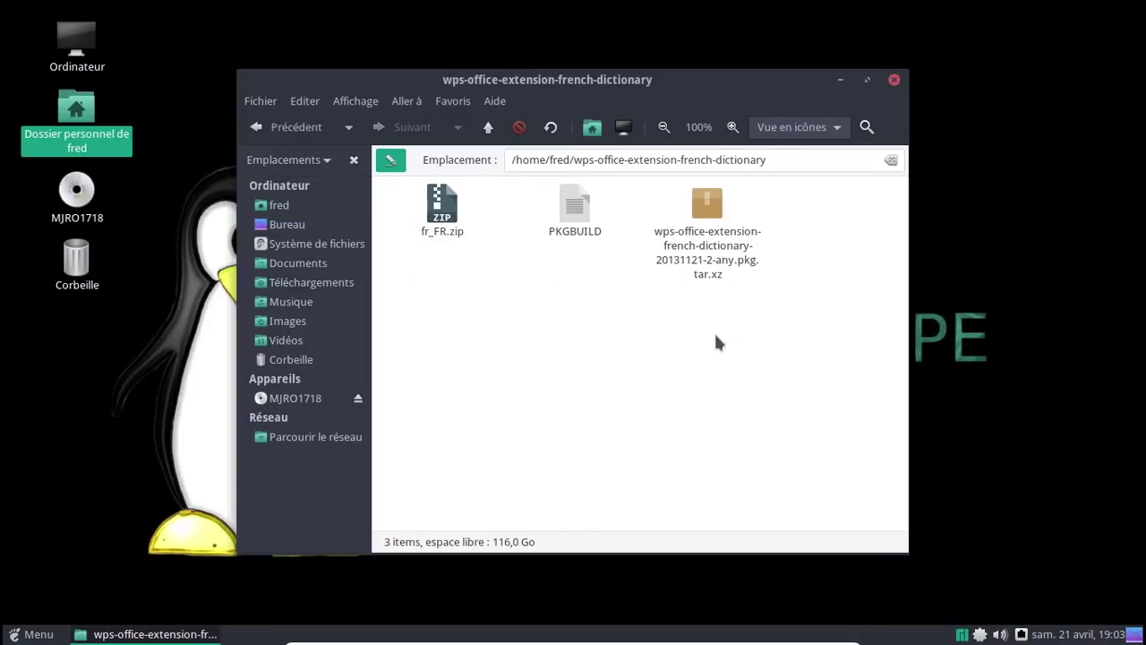
left_click_drag(708, 211, 302, 287)
- Check the contents of Téléchargements and of the home folder's wps-office folder, and close the file manager
left_click(302, 283)
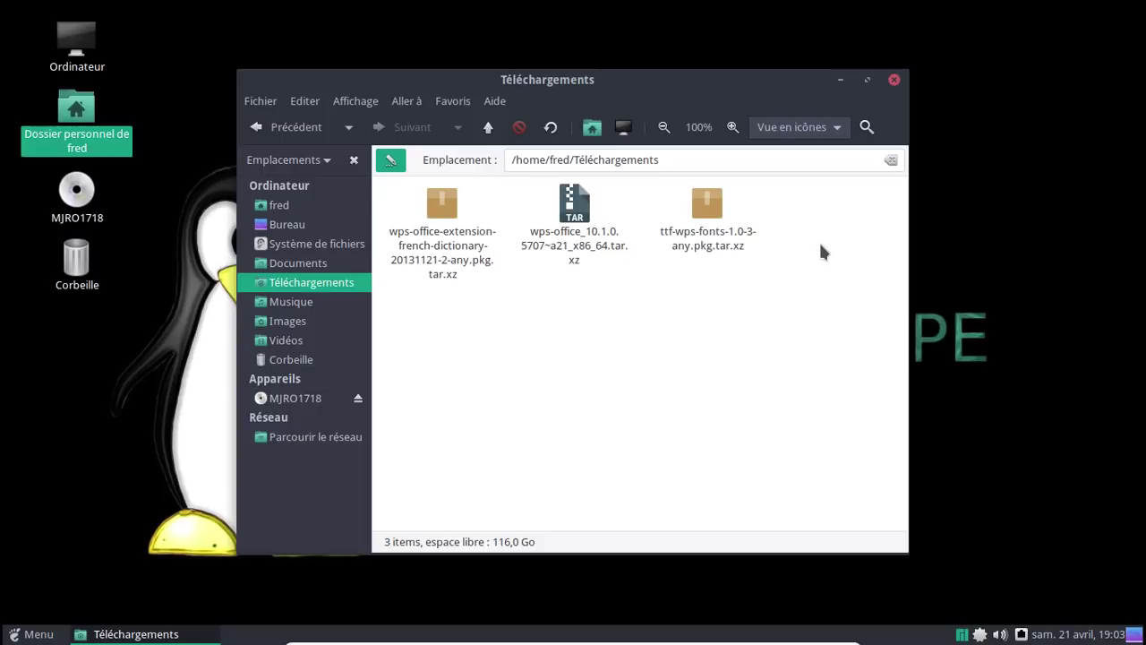
left_click(274, 206)
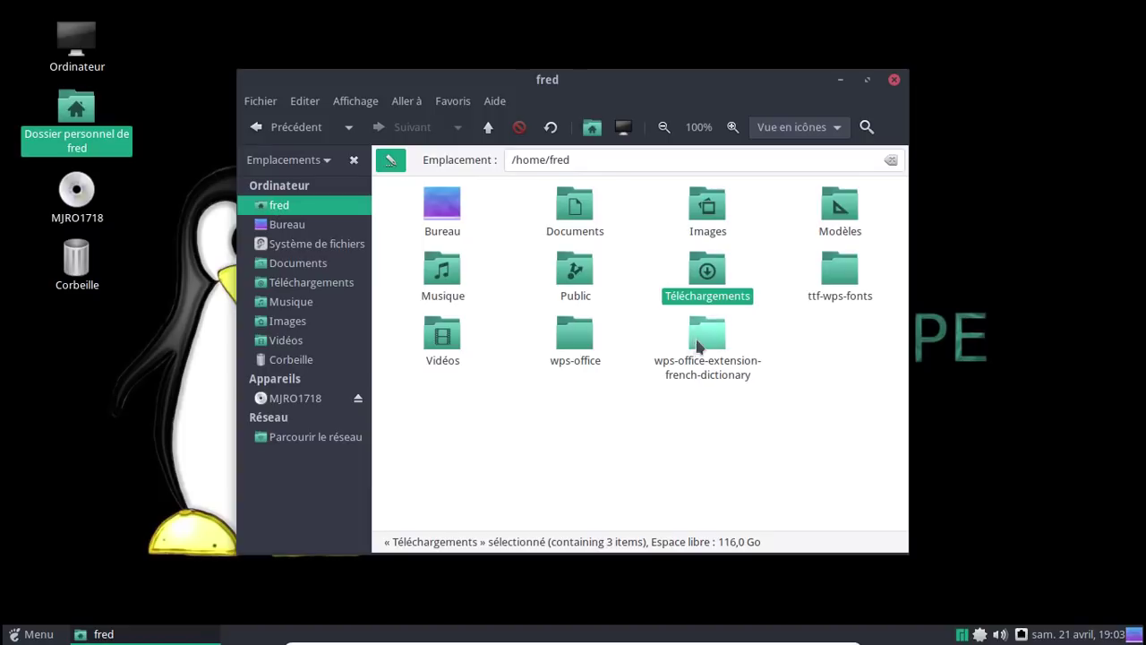
double_click(557, 342)
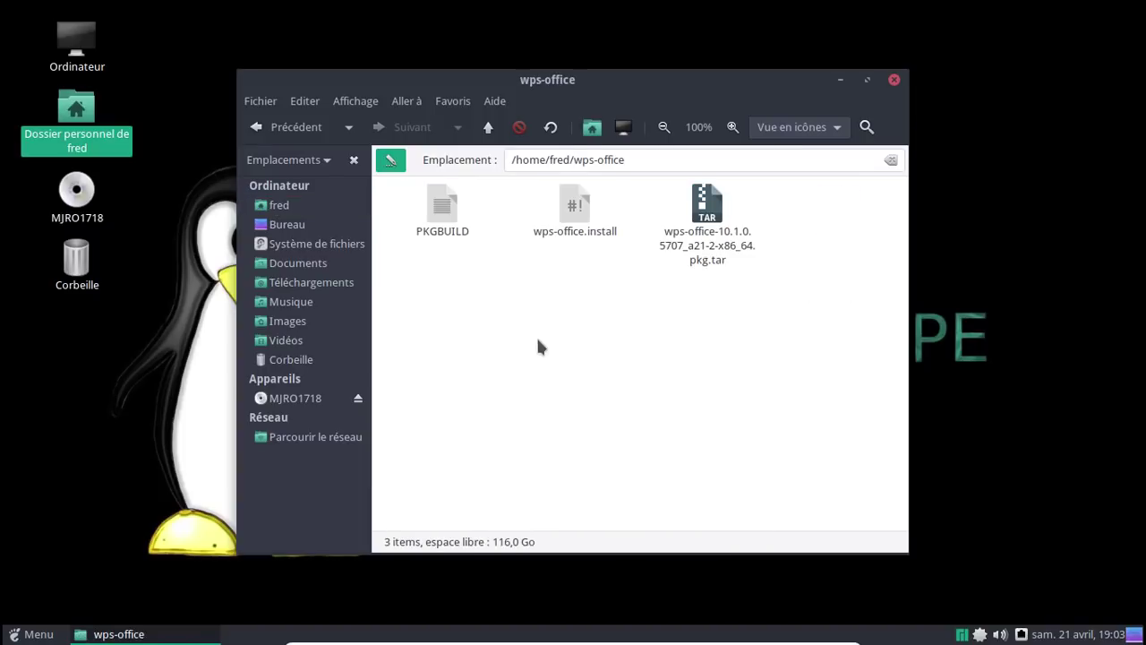
left_click(893, 80)
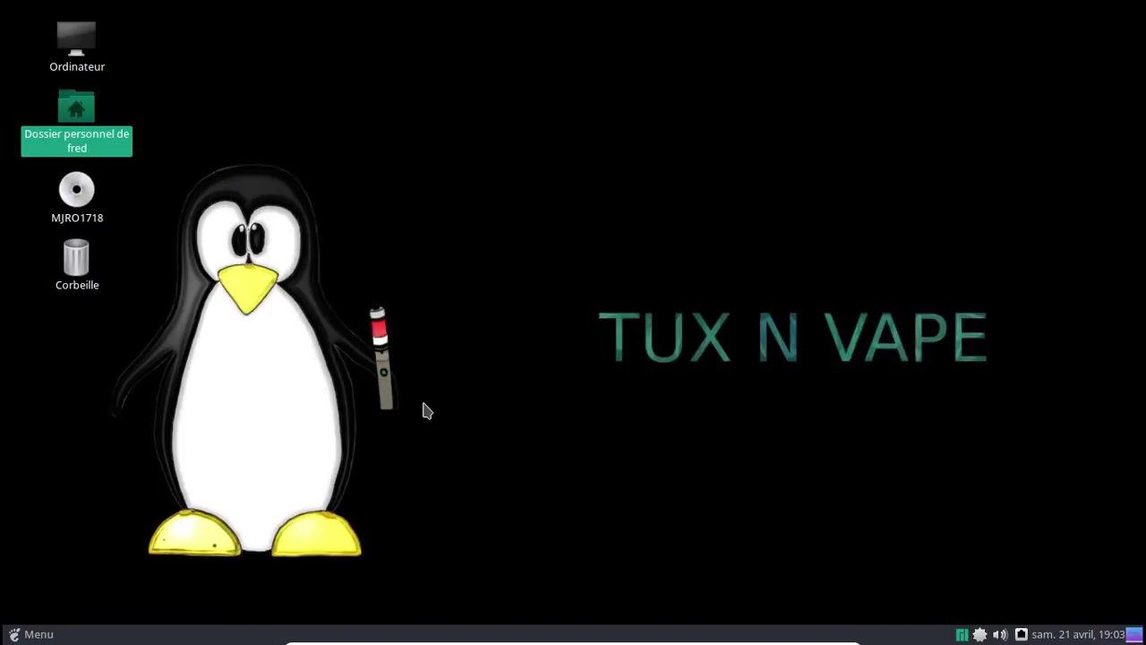
- Launch WPS Writer from the office applications and accept the End-User License Agreement
left_click(25, 637)
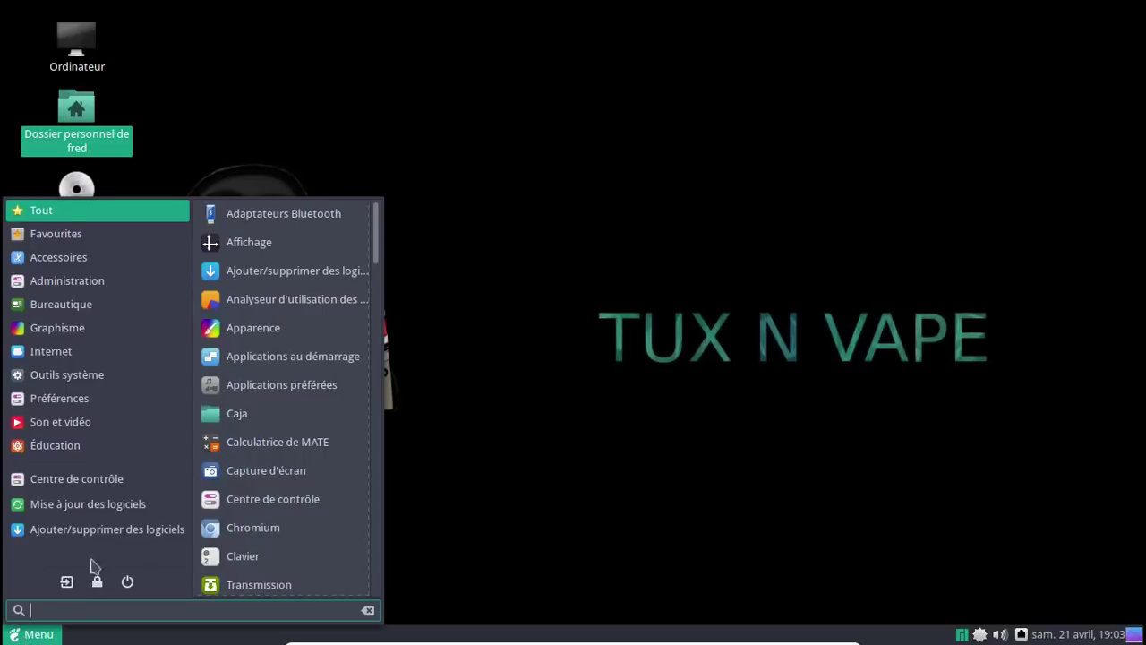
left_click(102, 303)
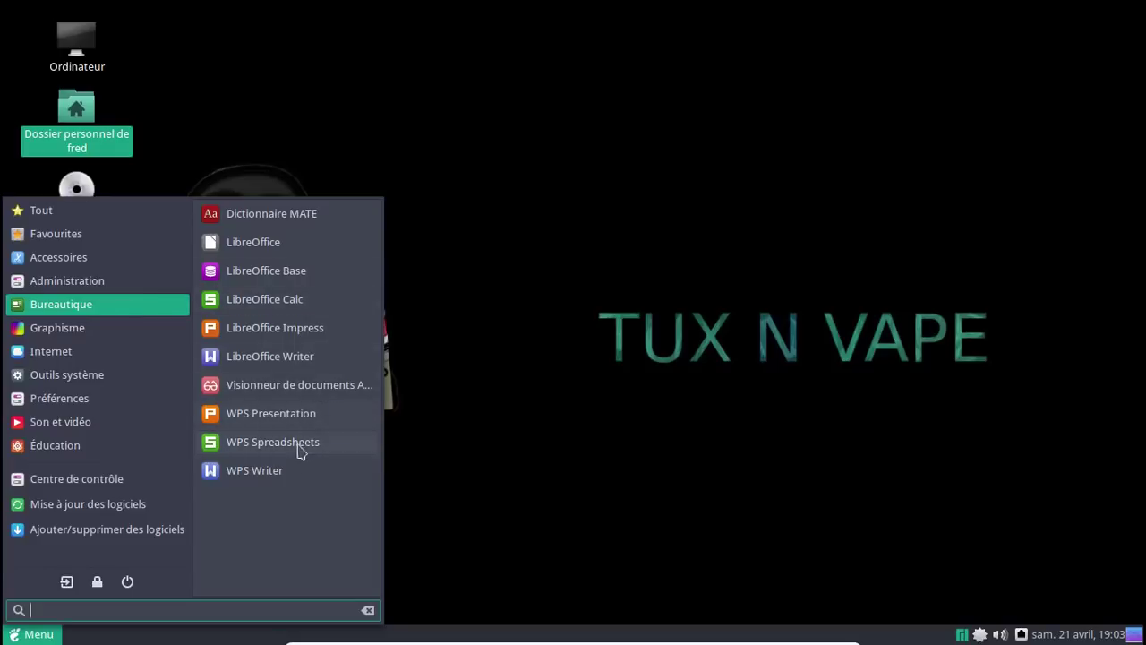
left_click(289, 476)
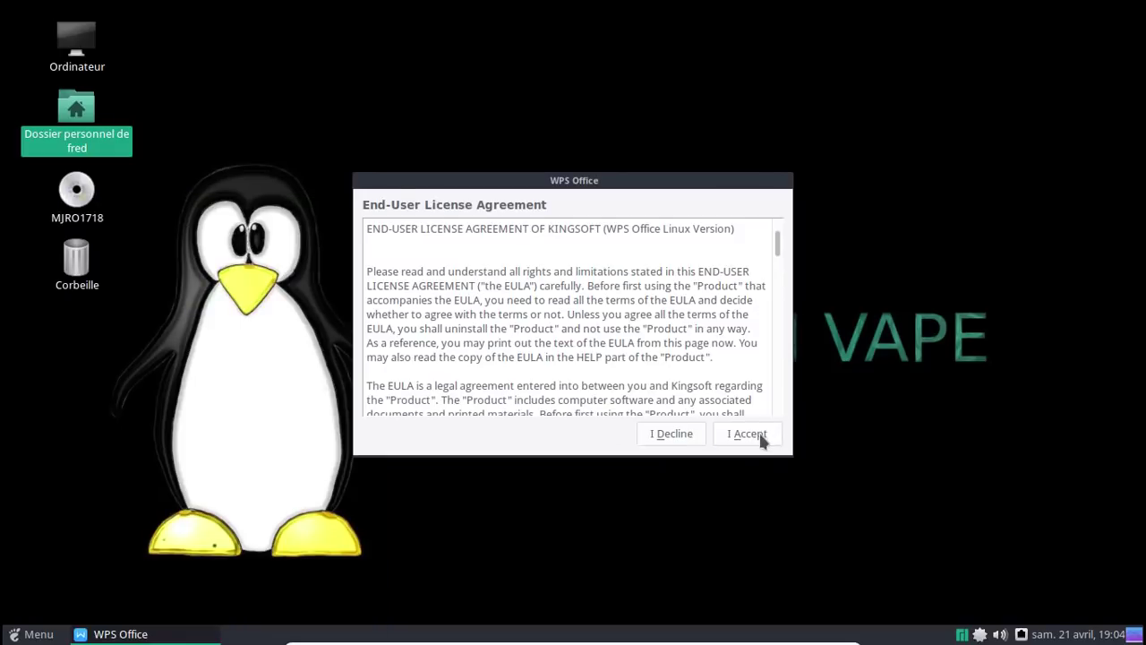
left_click(750, 433)
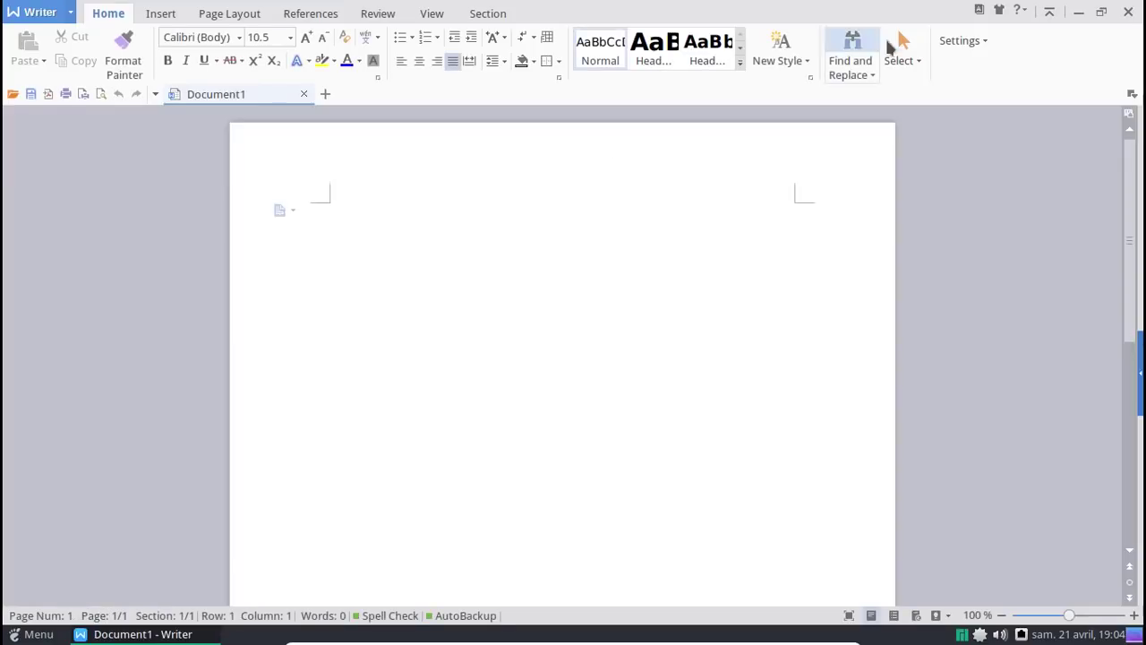
- Look at the Settings options of WPS Writer and close the program
left_click(979, 45)
left_click(980, 45)
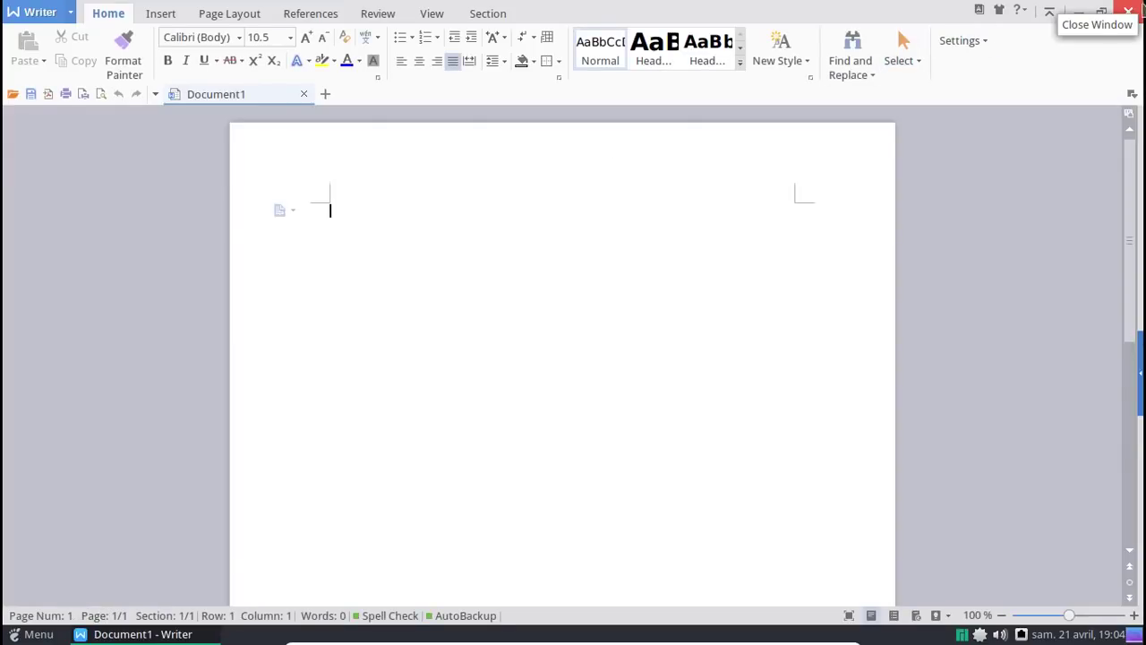
left_click(1130, 11)
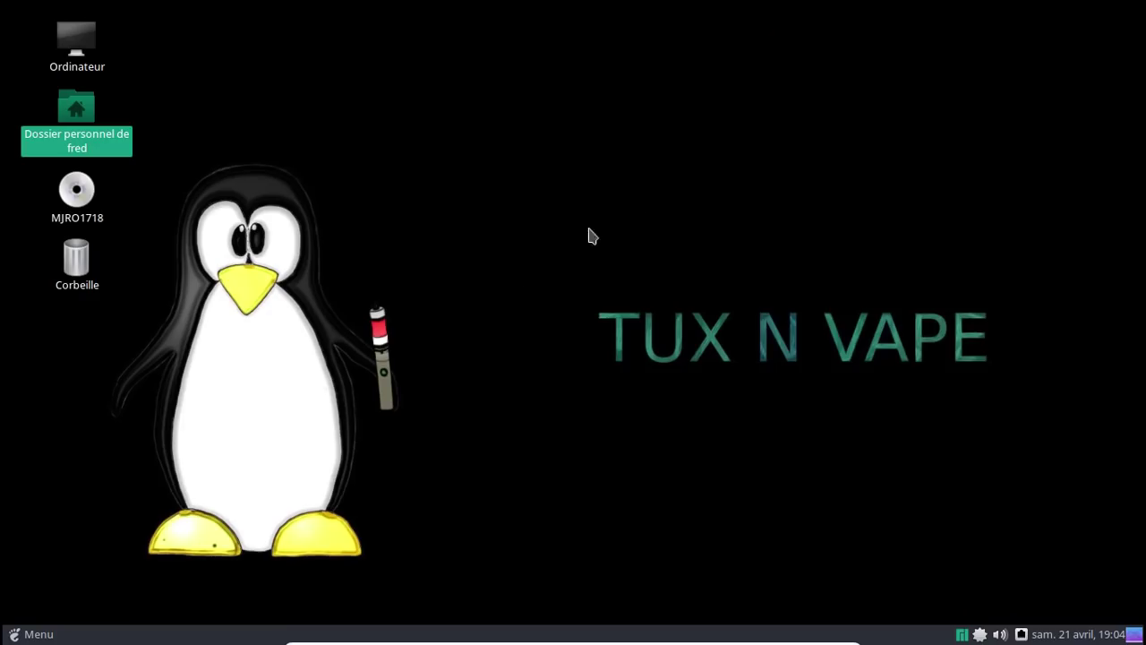
- Open the package manager, search AUR for wps and mark wps-office-lang-fr-git for installation
left_click(45, 634)
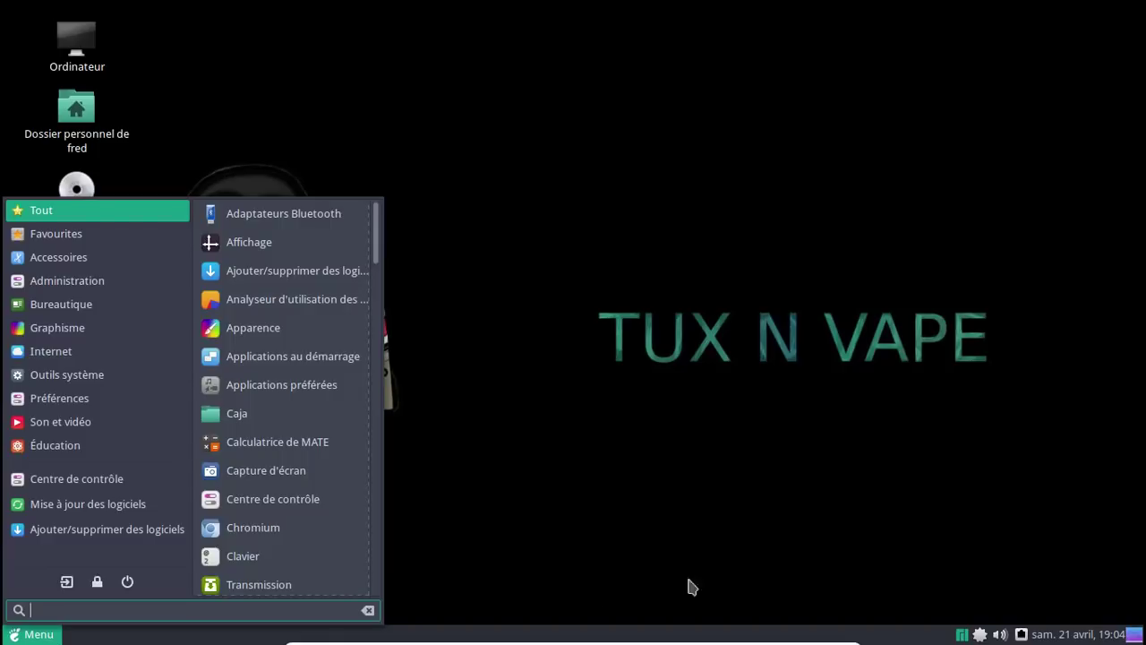
left_click(982, 634)
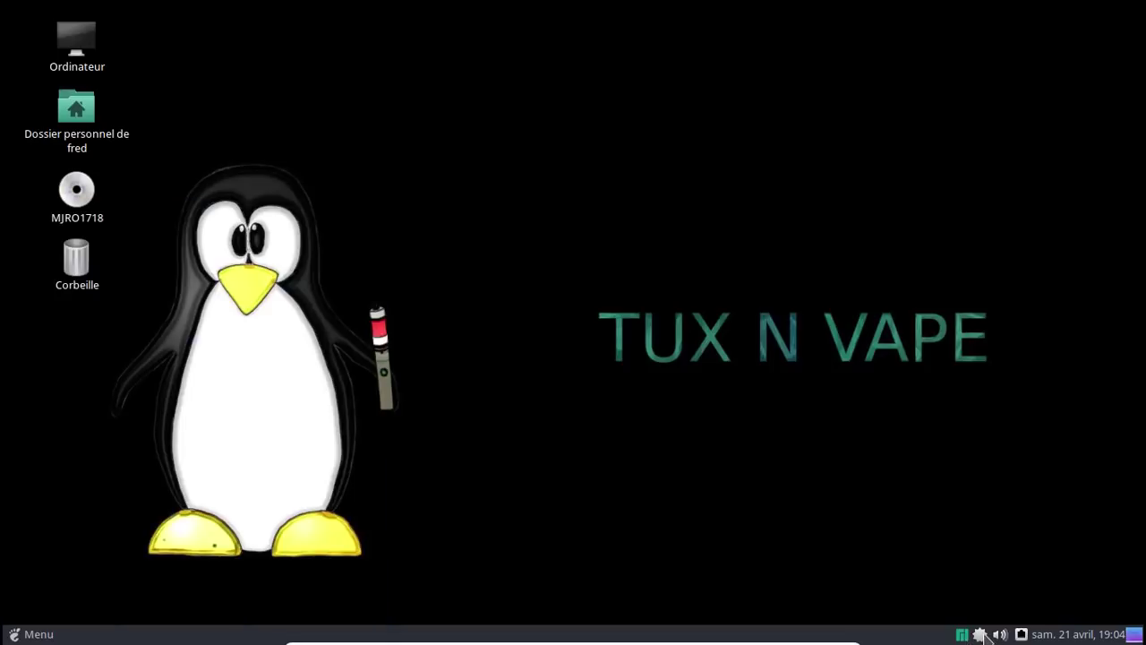
right_click(982, 633)
left_click(949, 591)
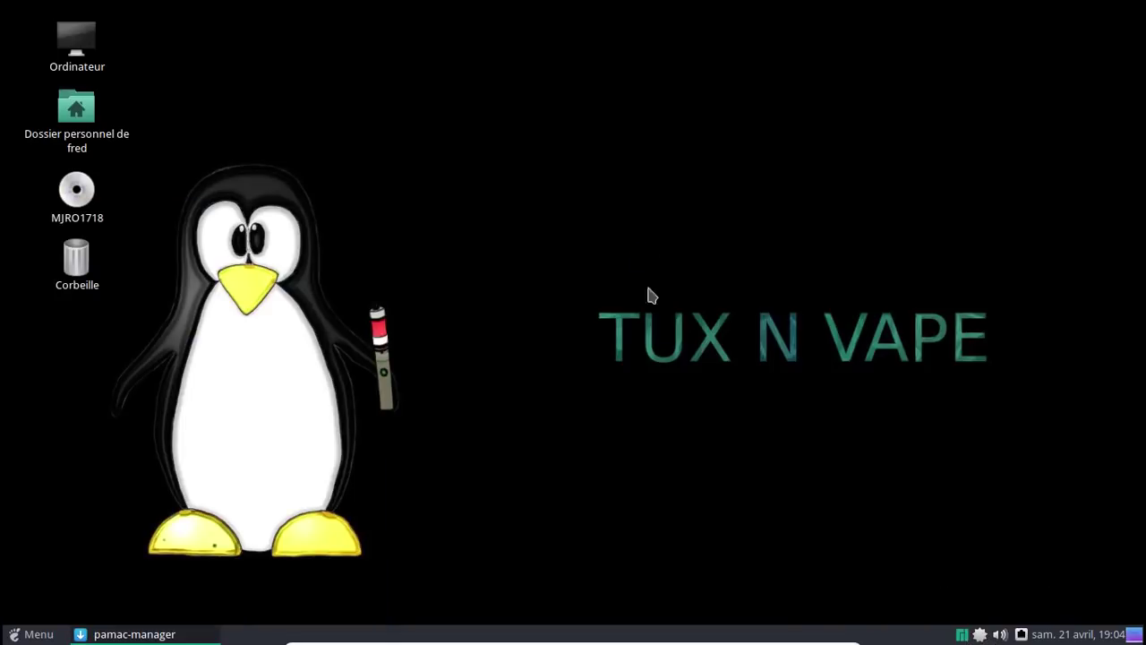
type("wps")
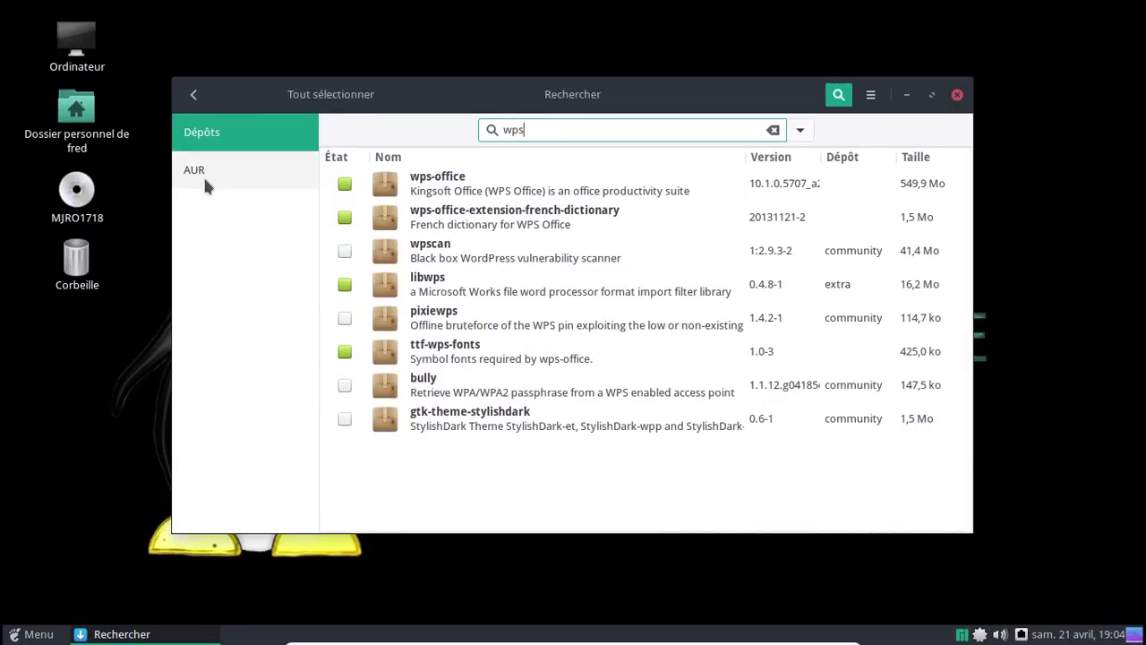
left_click(203, 172)
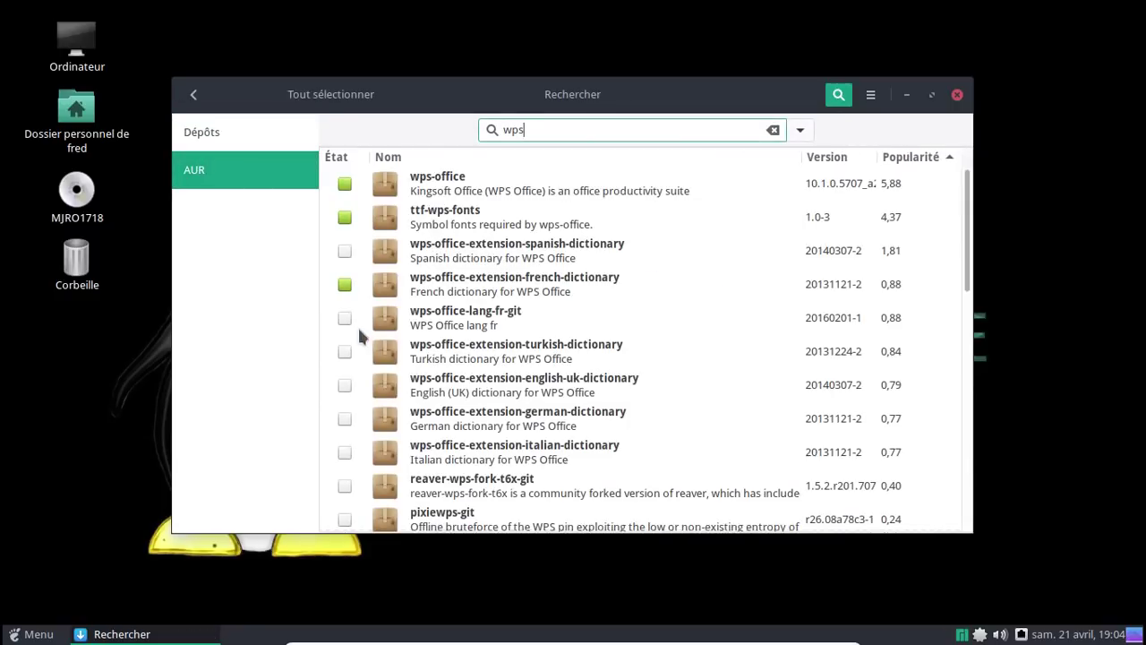
left_click(345, 318)
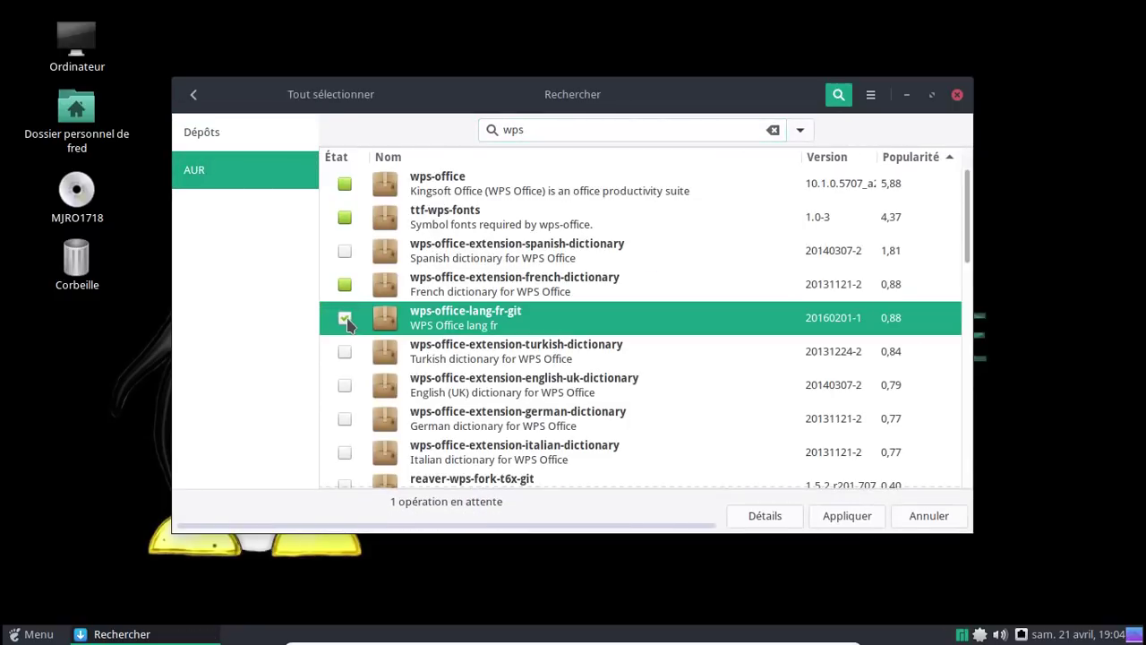
- Apply the pending operation, approve the transaction summary and authenticate with the account password
left_click(841, 519)
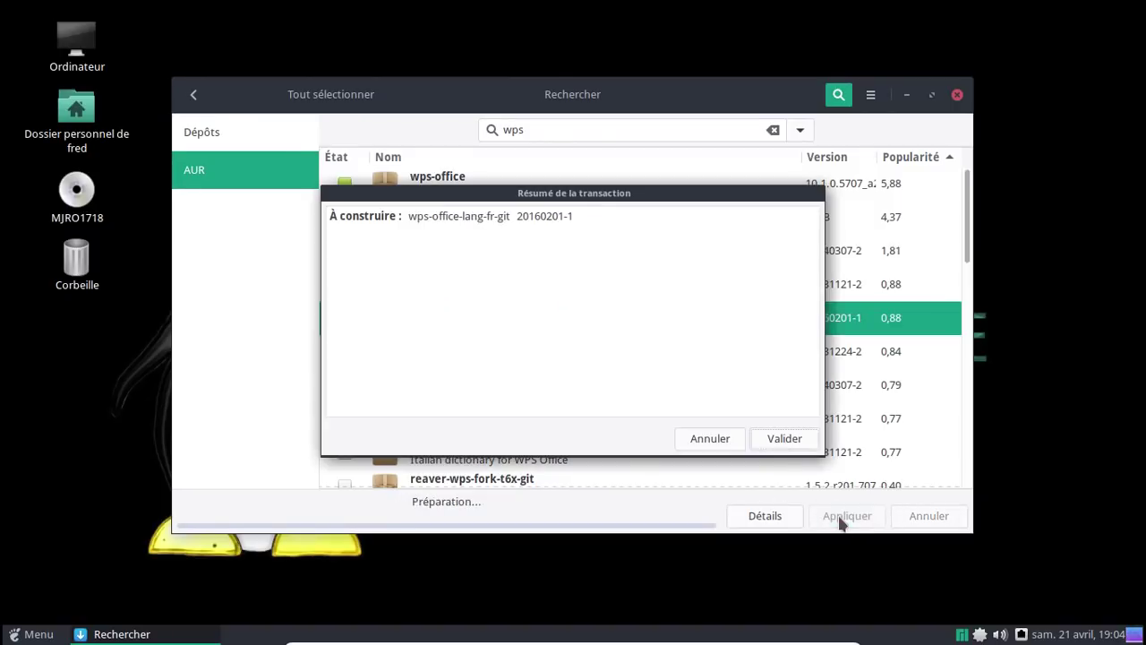
left_click(777, 442)
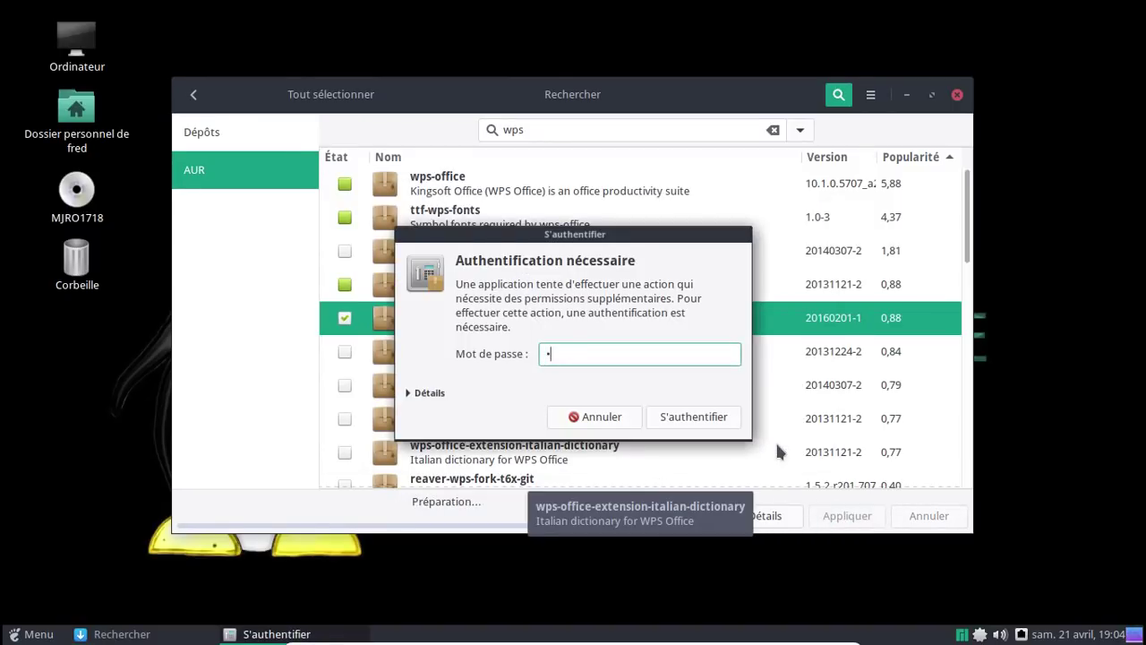
key("Return")
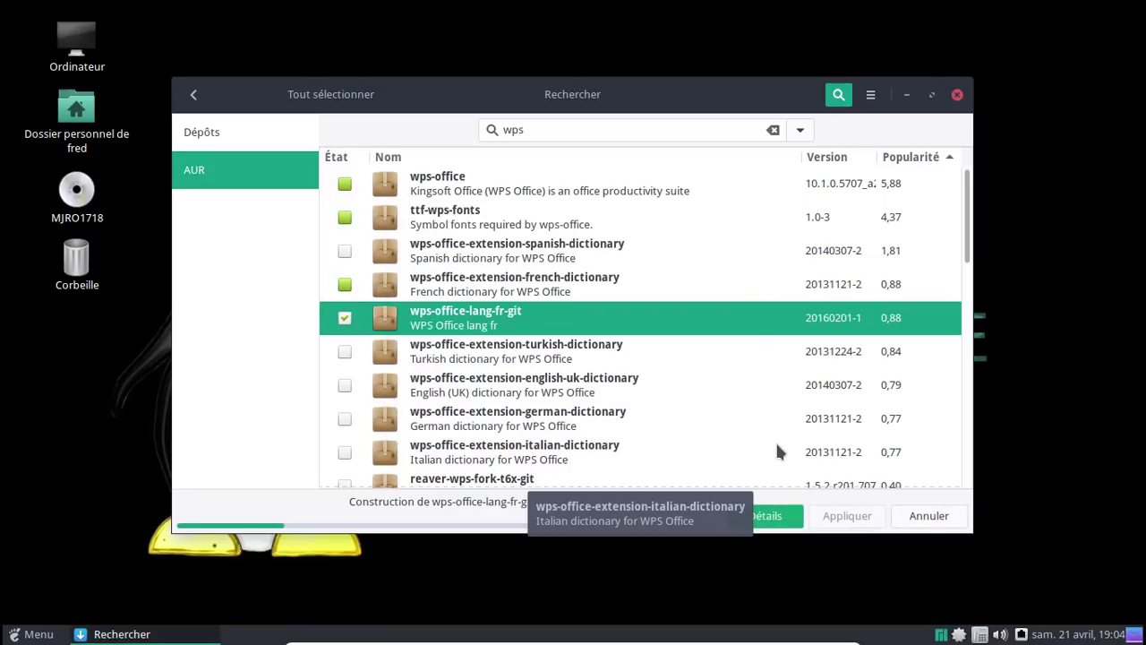
- Show the detailed build output, dismiss the transaction notification once the installation ends and close the package manager
left_click(764, 519)
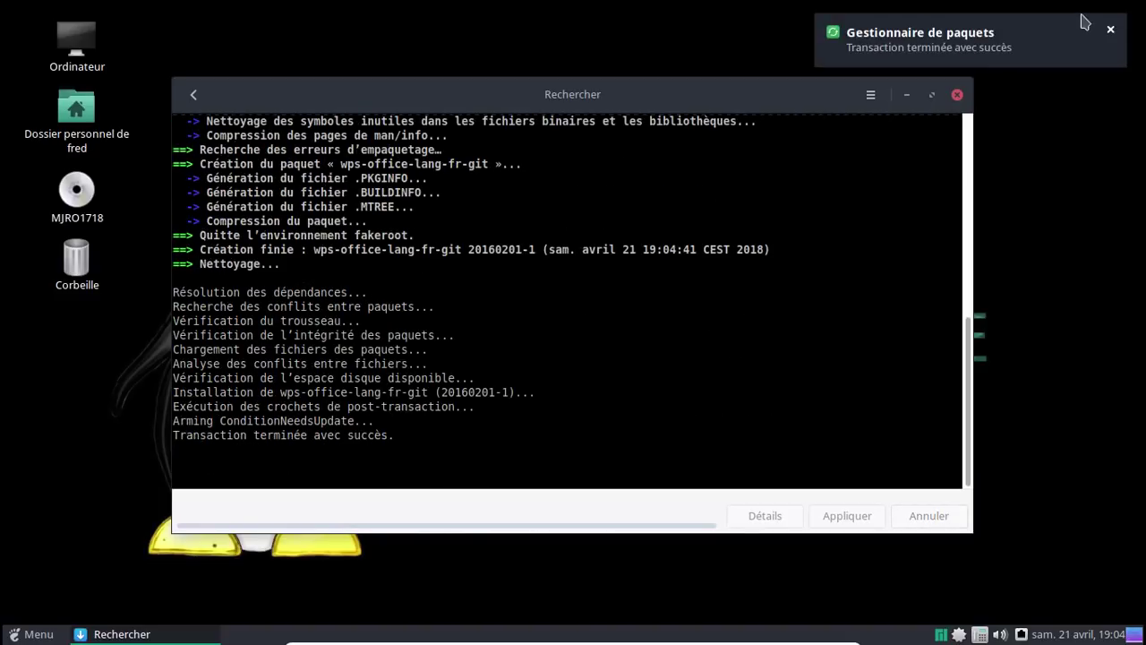
left_click(1110, 29)
left_click(957, 95)
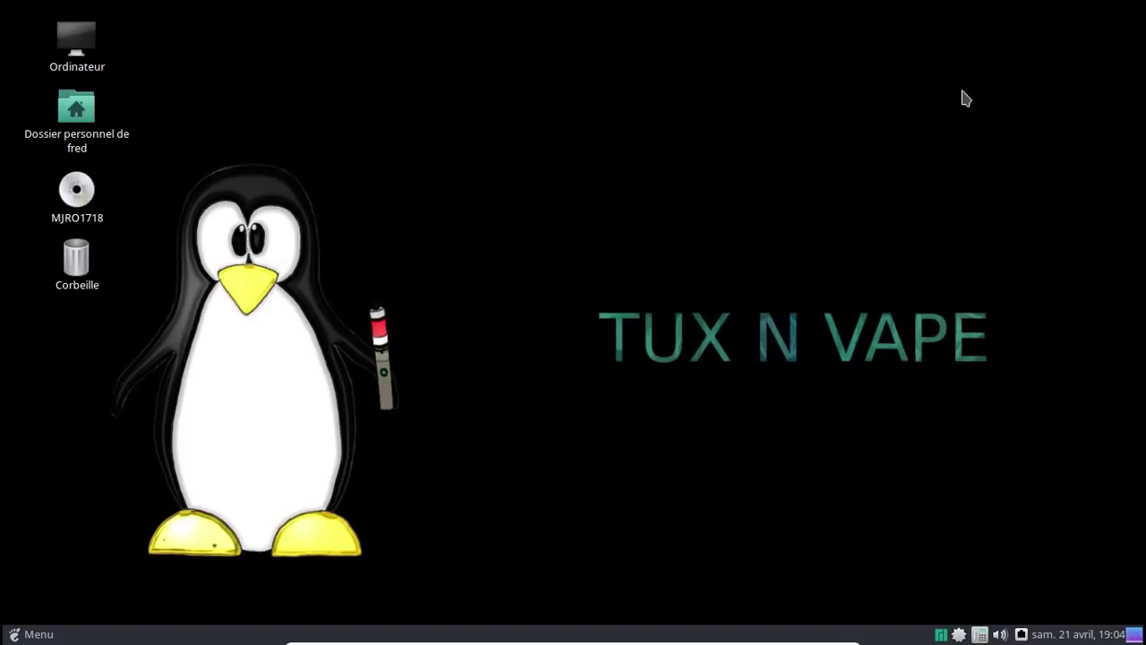
- Search the installed applications for wps and launch WPS Spreadsheets
left_click(34, 633)
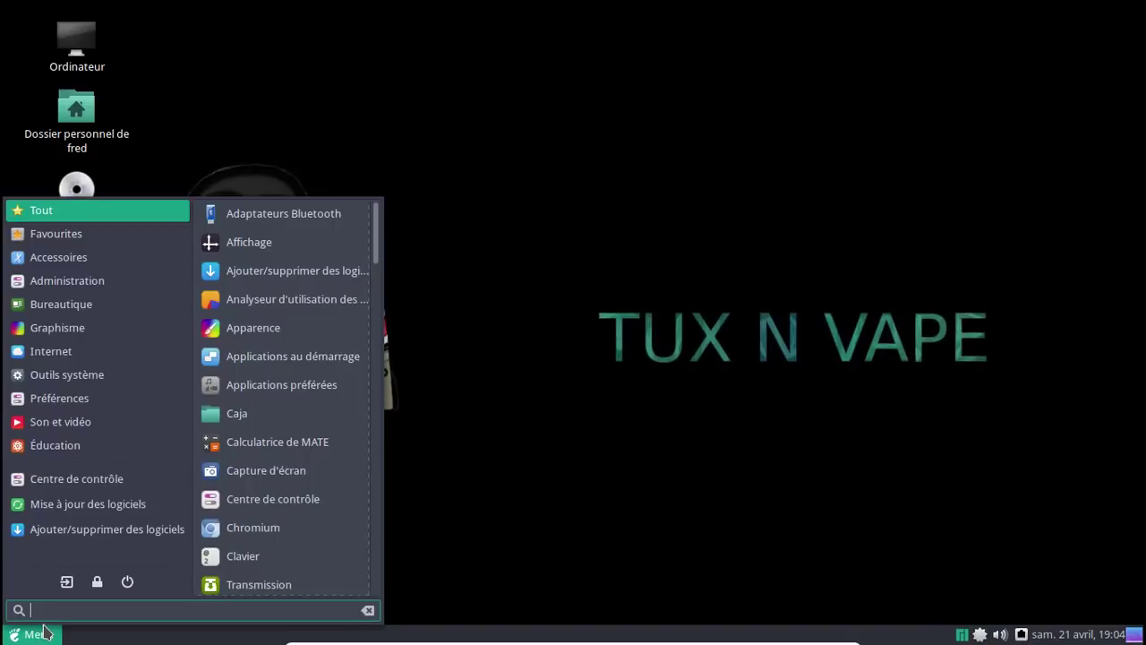
type("wps")
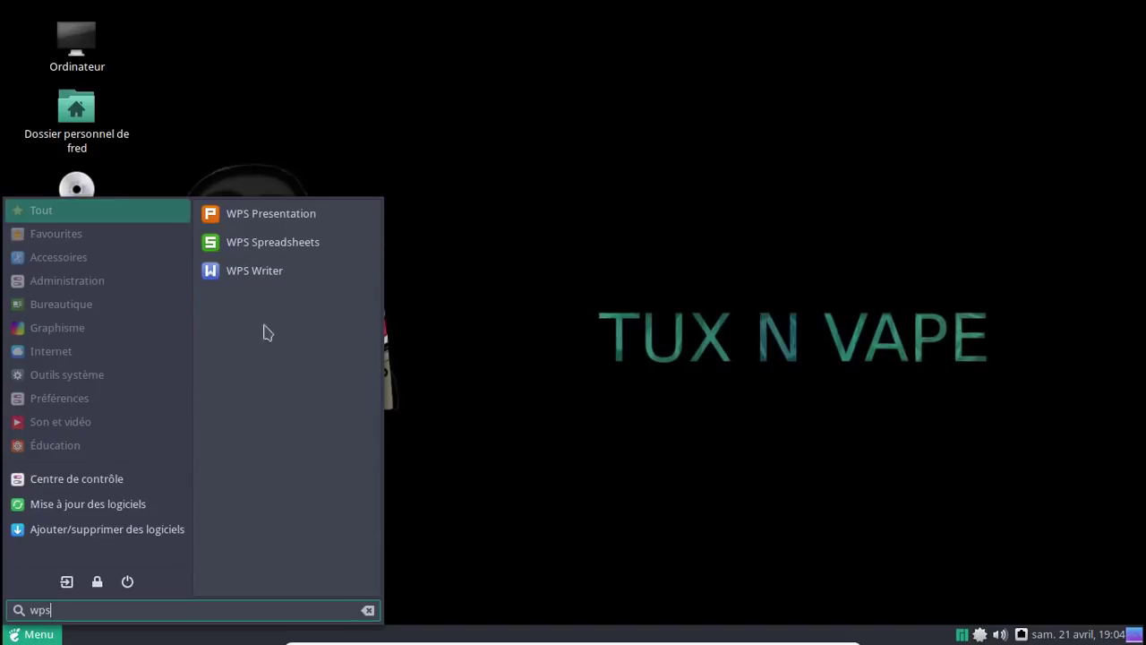
left_click(263, 245)
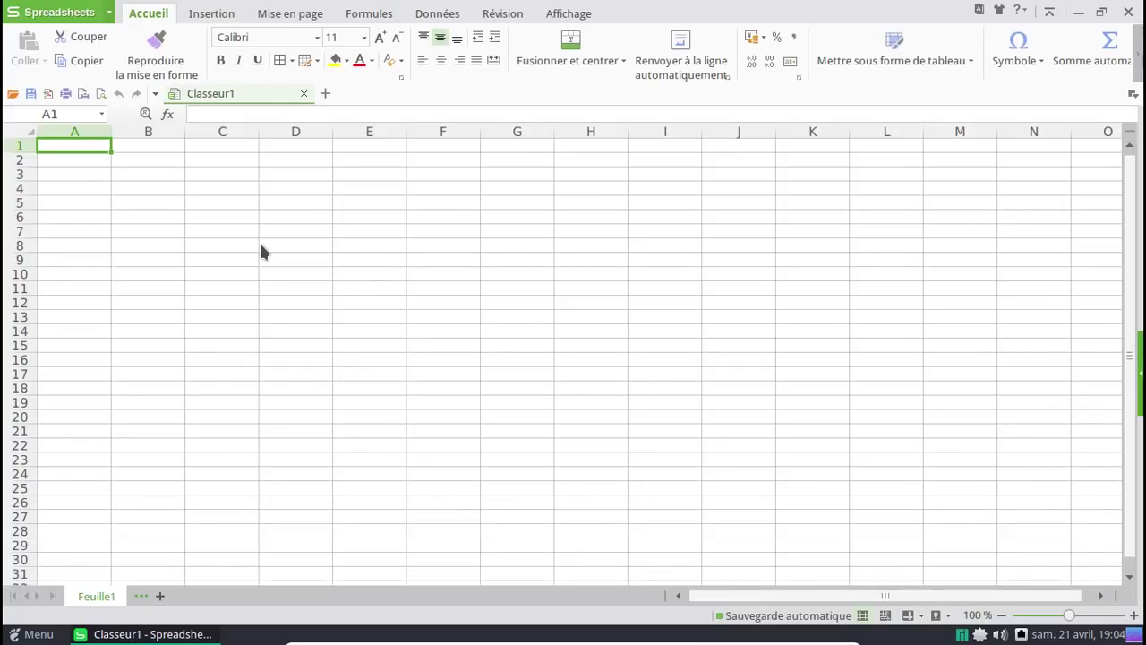
- View the product information about WPS Spreadsheets, dismiss it and close the program
left_click(40, 18)
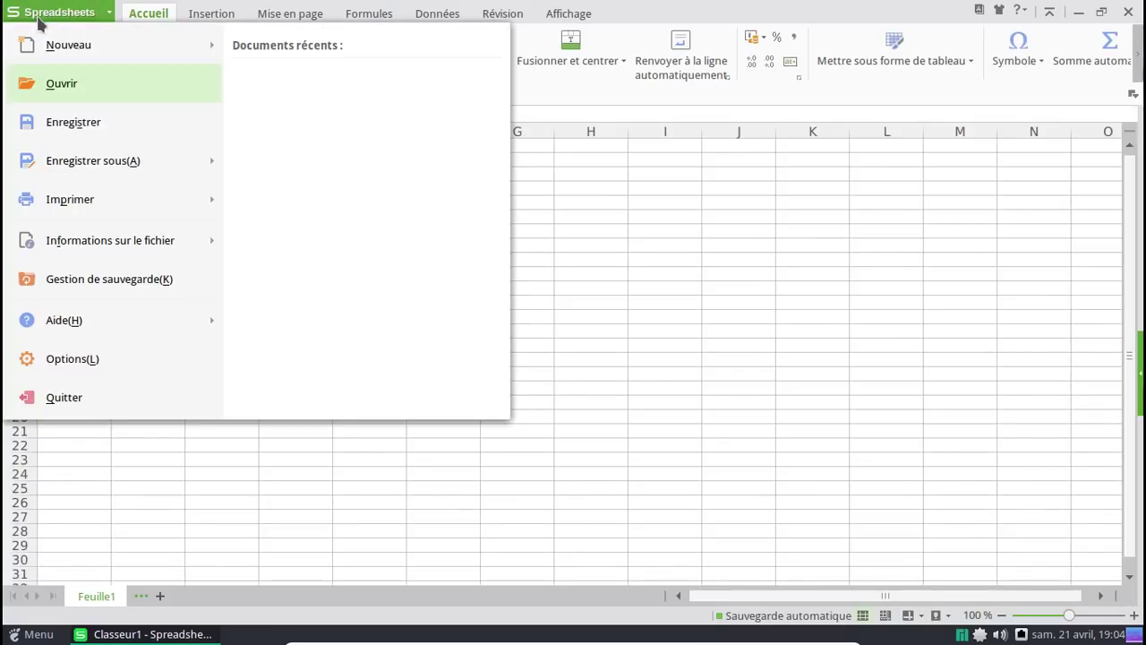
mouse_move(155, 314)
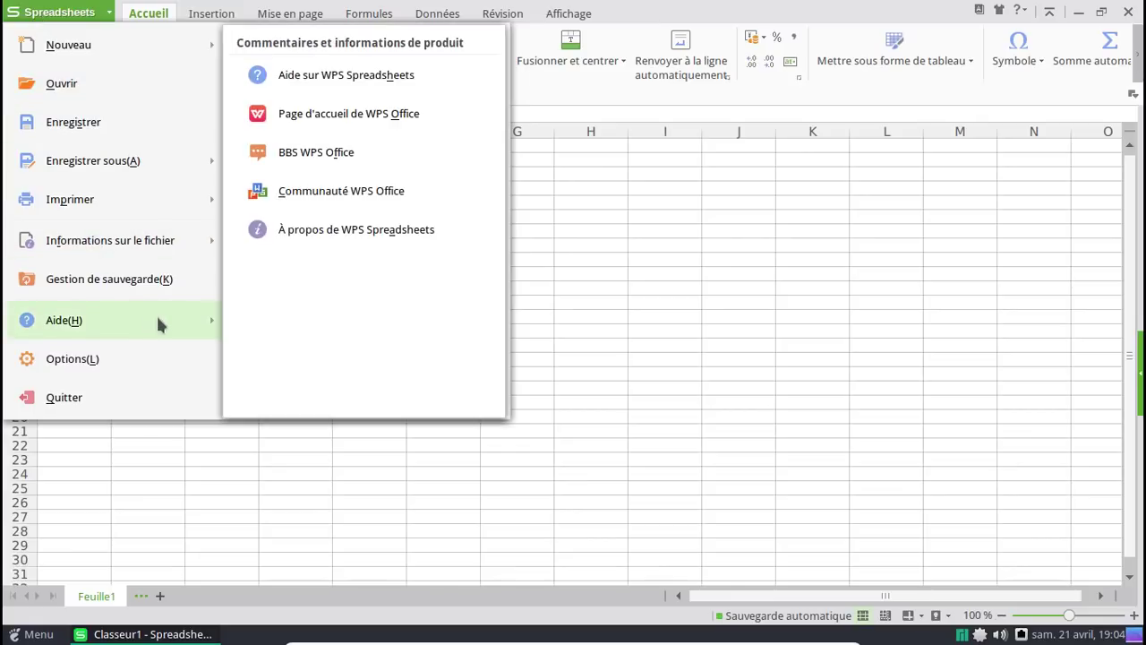
left_click(291, 234)
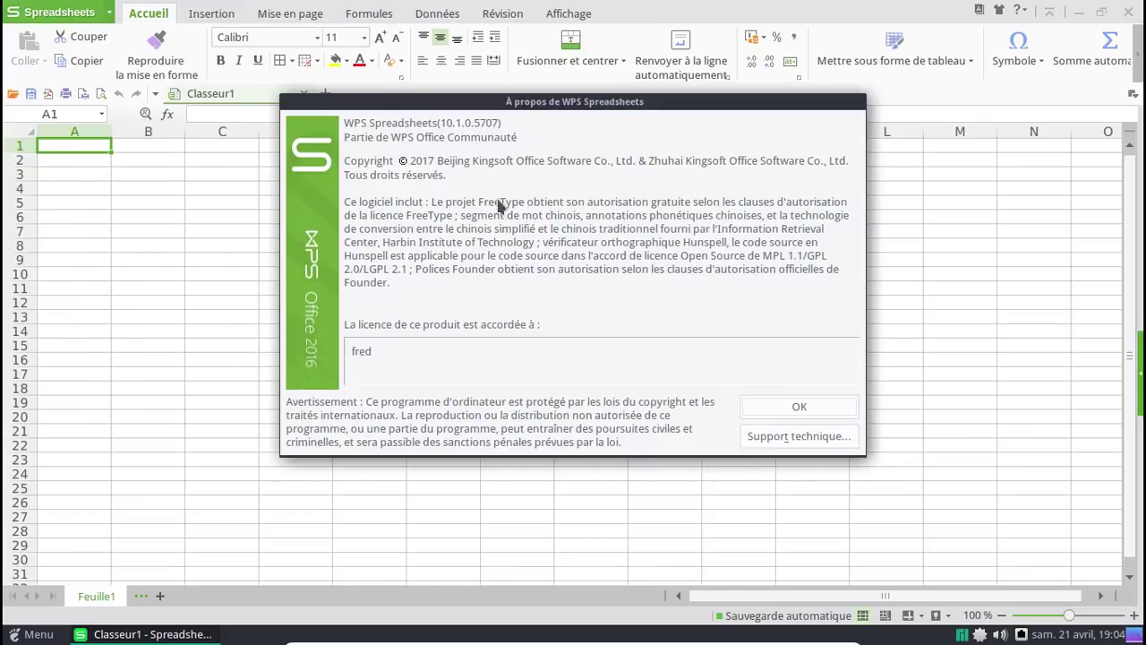
left_click(796, 408)
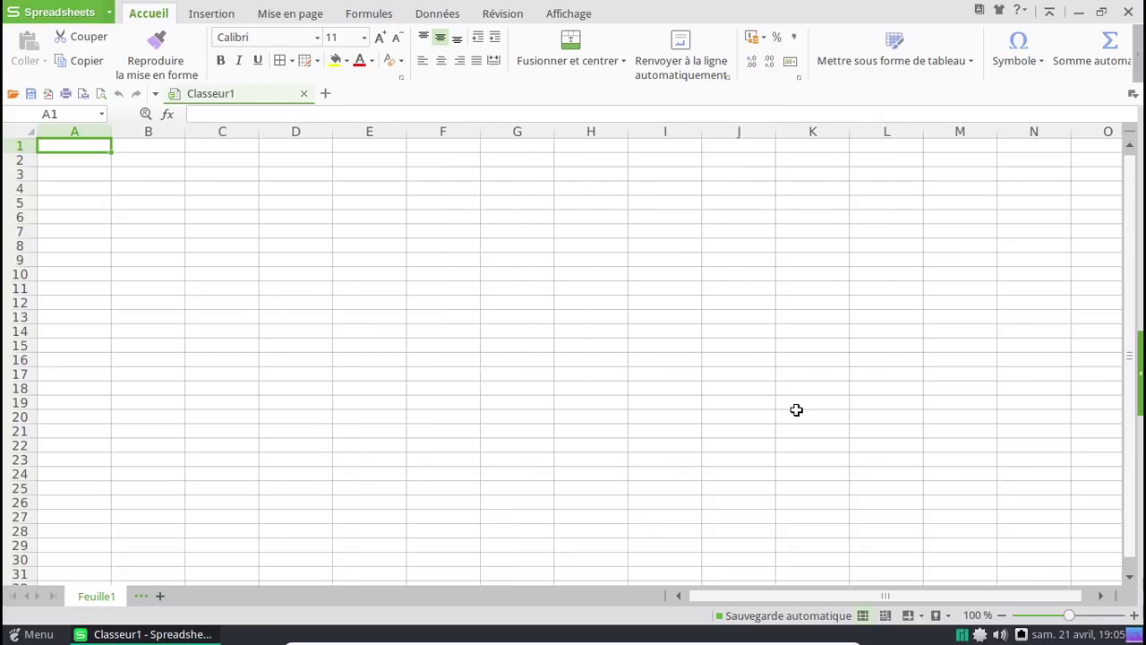
left_click(1128, 11)
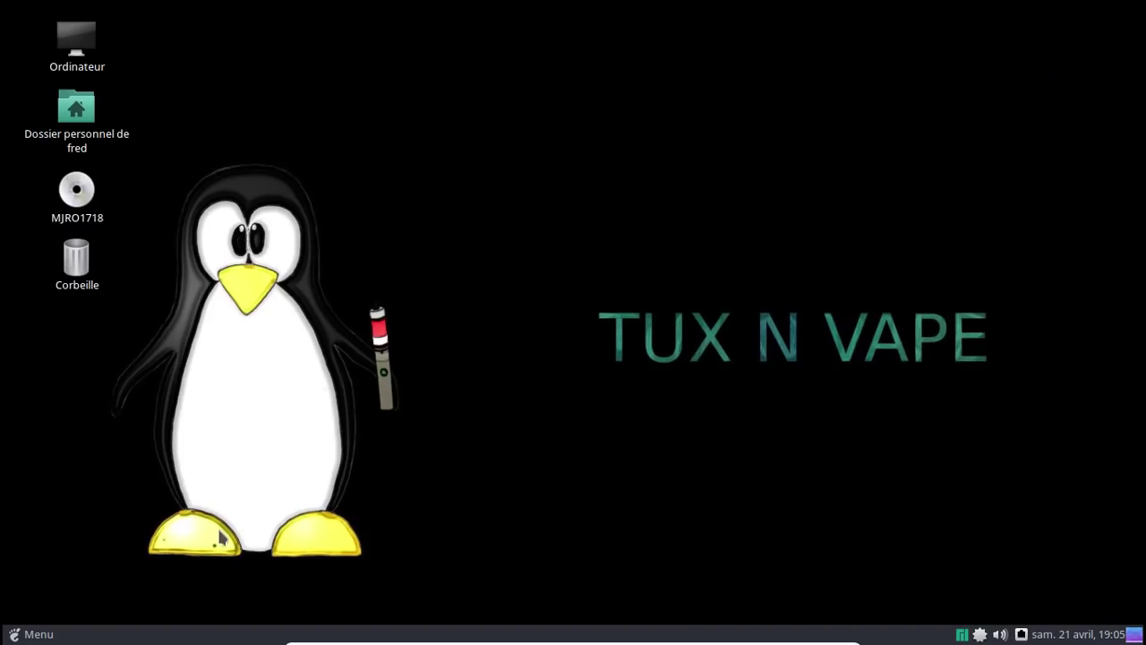
- Shut down the Manjaro virtual machine
left_click(41, 632)
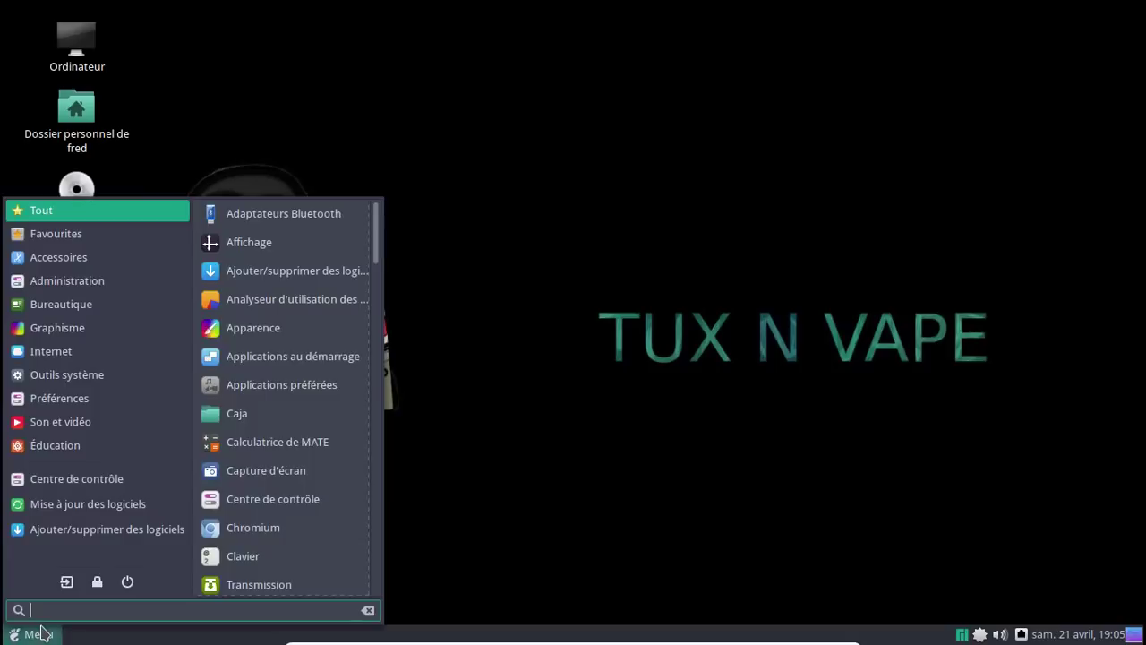
left_click(130, 584)
left_click(727, 387)
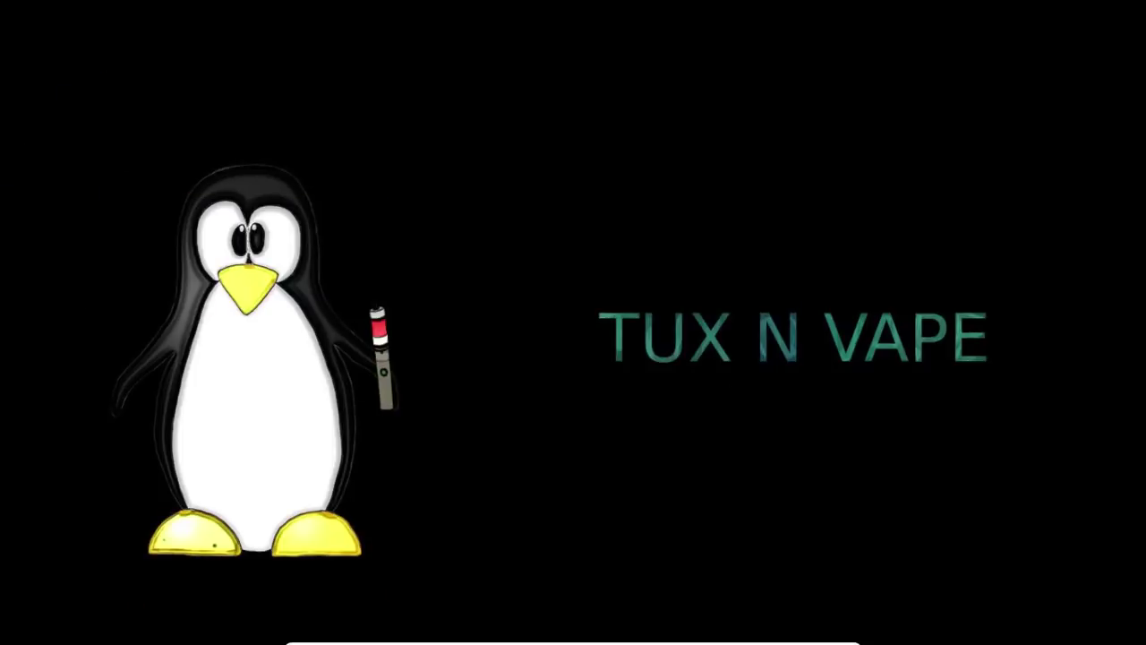